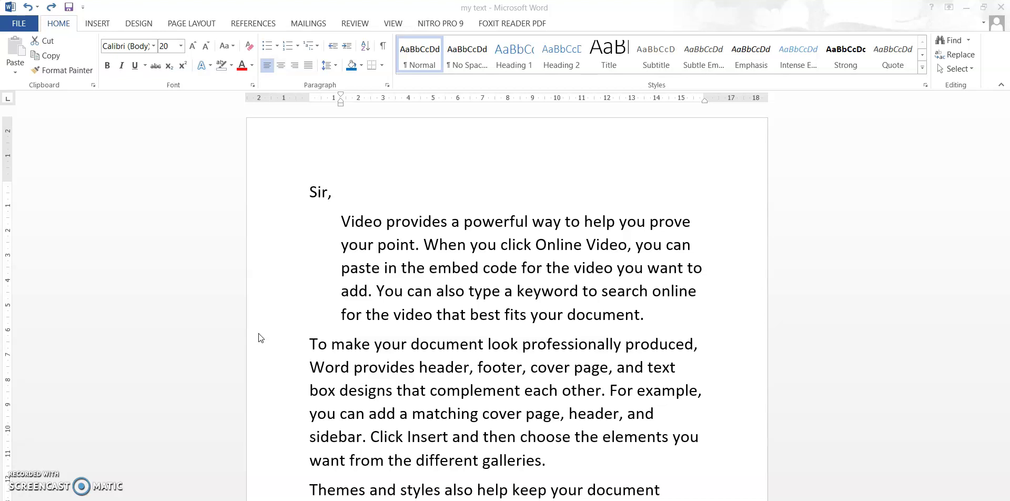
left_click(313, 191)
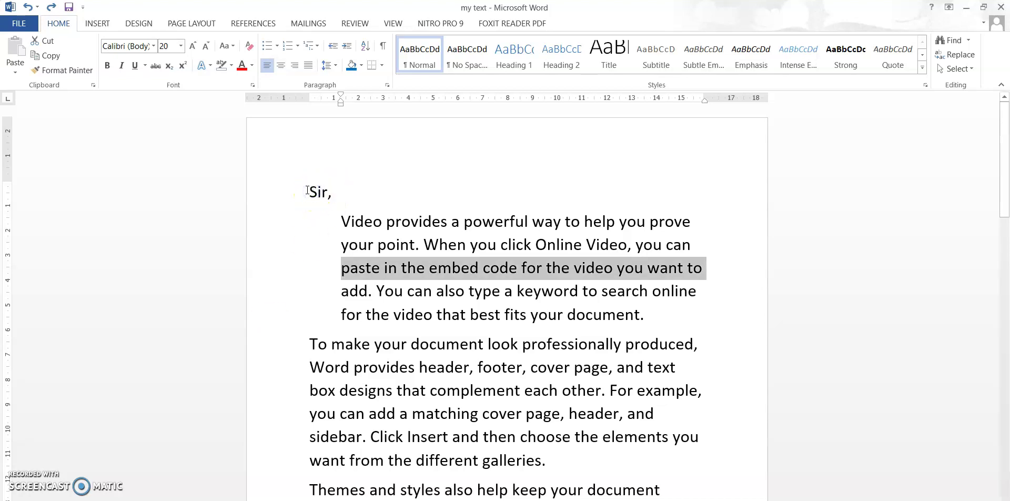
left_click_drag(307, 190, 370, 192)
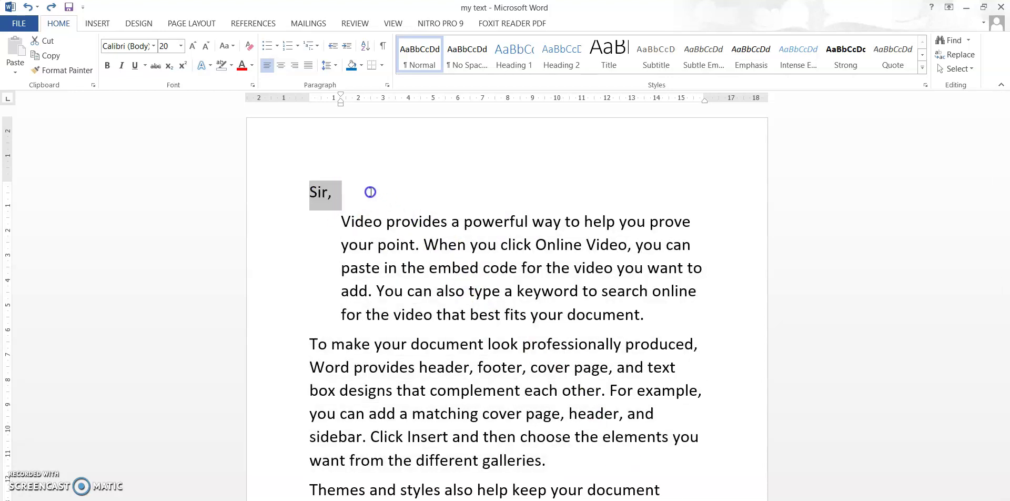
left_click(327, 225)
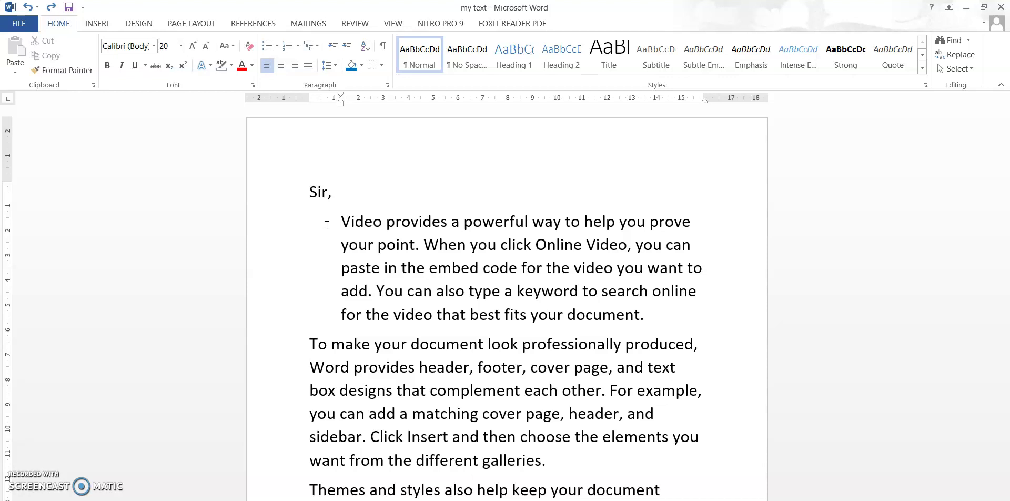
left_click_drag(309, 193, 649, 304)
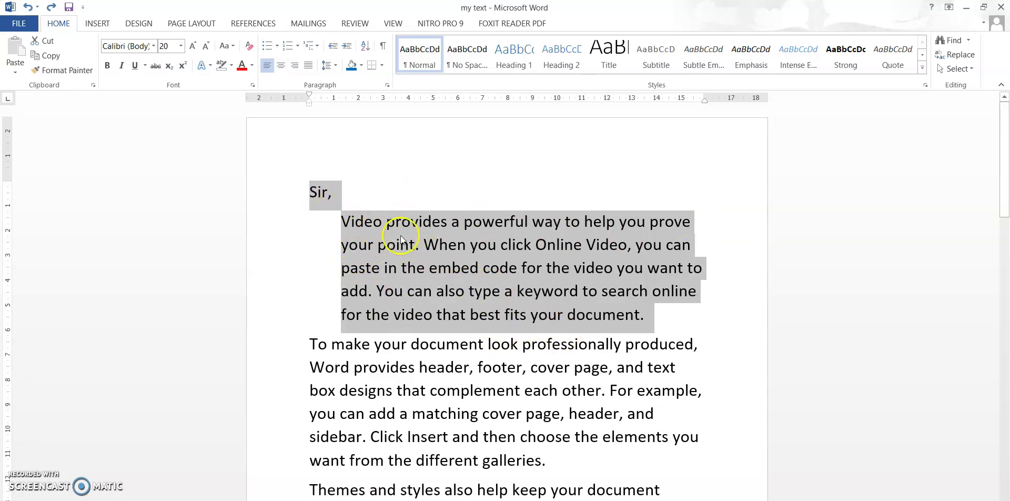
left_click(546, 457)
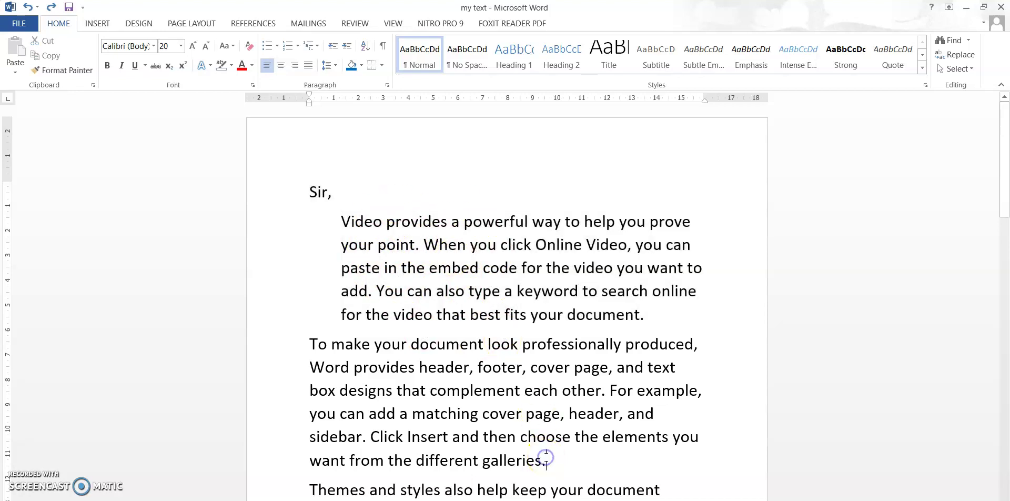
left_click(325, 215)
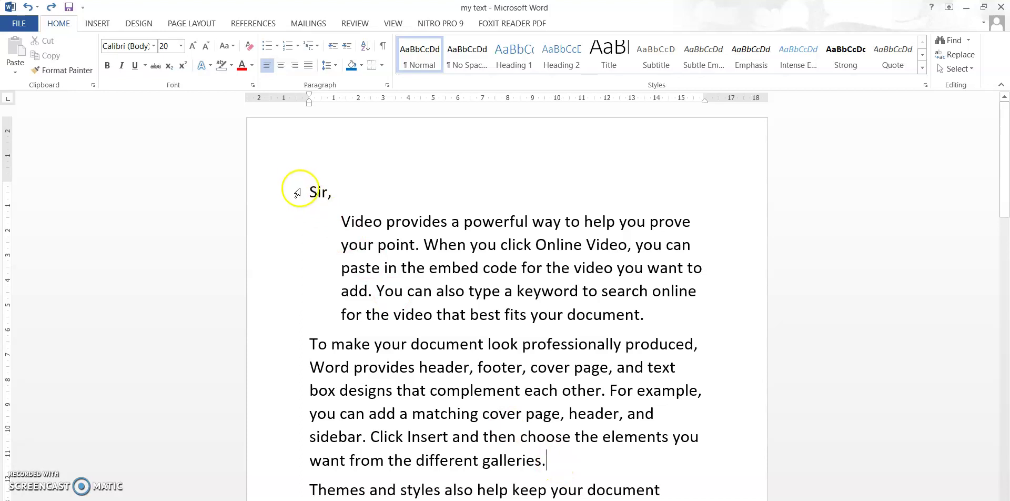
Cut the "Sir," line with the indented "Video provides" paragraph and paste both on a new line after "different galleries."
left_click_drag(311, 191, 651, 311)
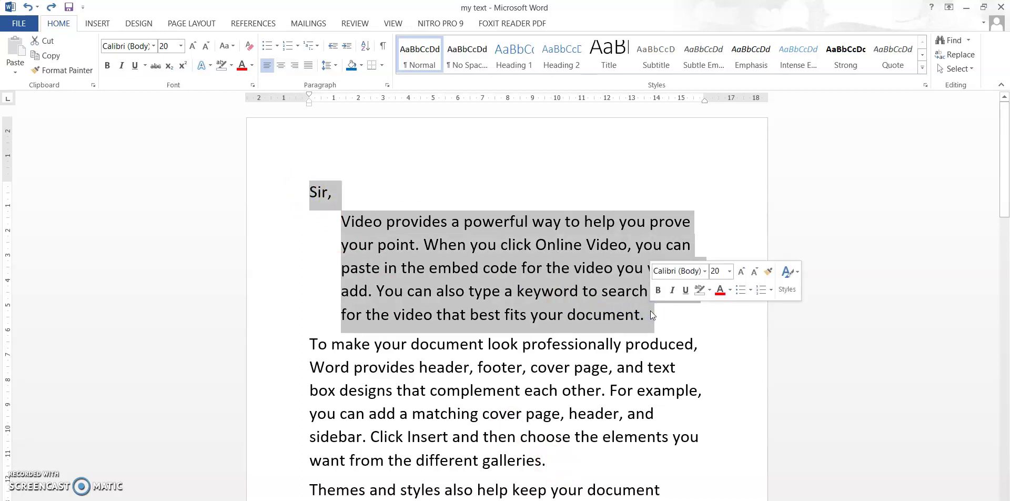
left_click(52, 42)
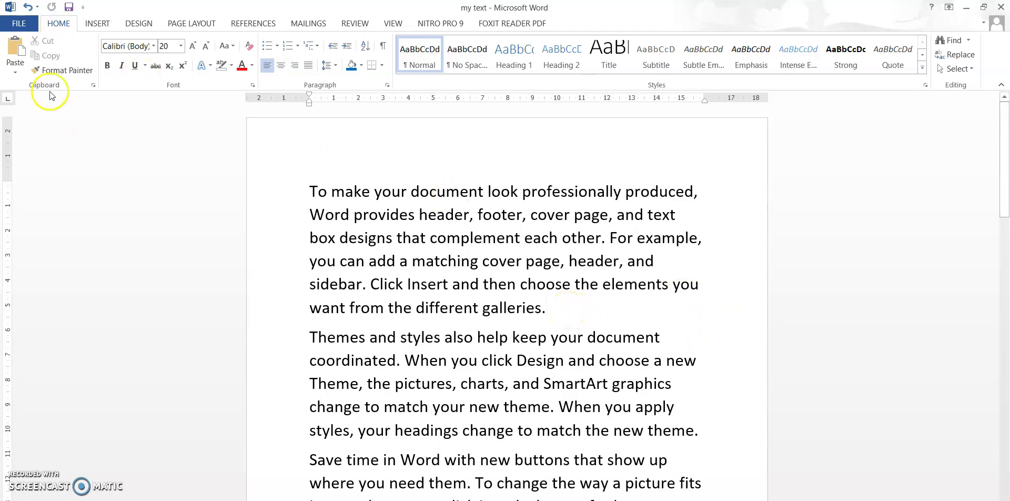
left_click(16, 50)
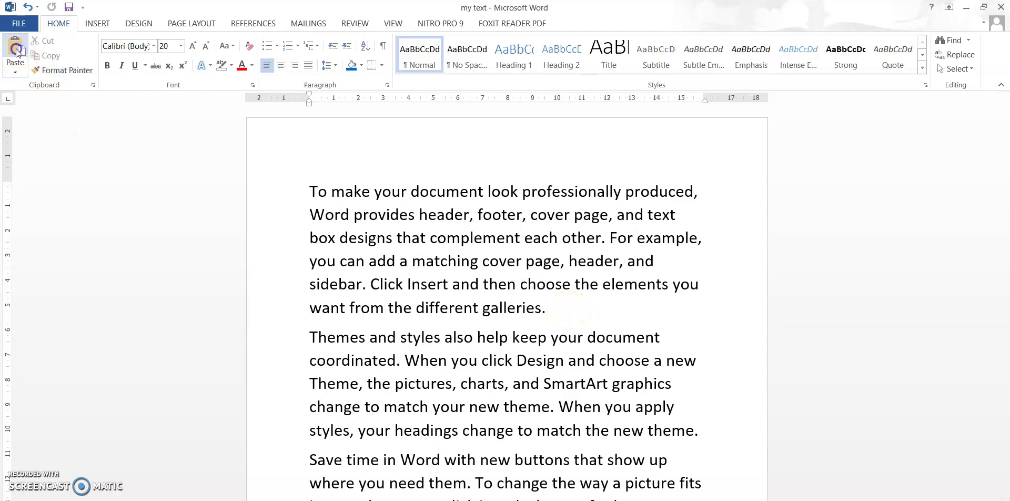
left_click(547, 309)
key("Return")
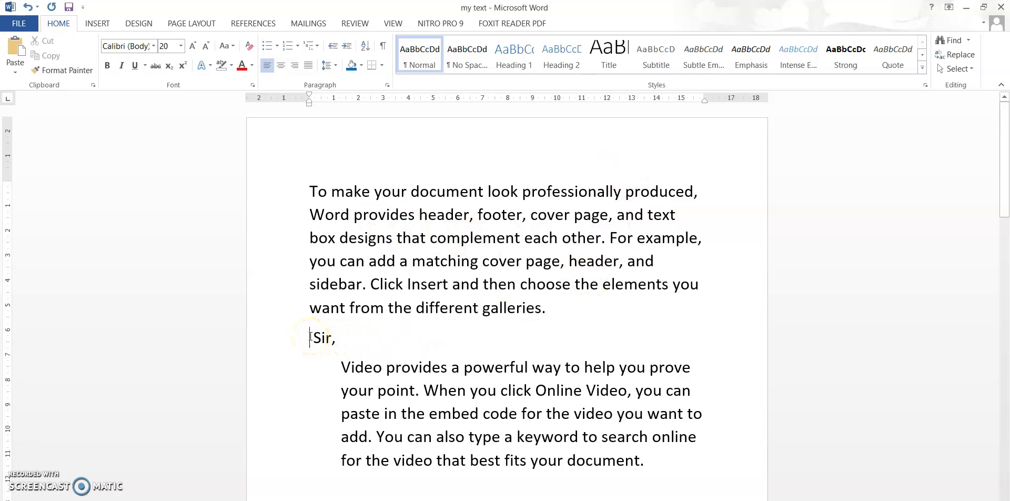
Copy the "Sir," line and paste it on a new line above the paragraph starting "To make your document"
left_click_drag(305, 342, 335, 344)
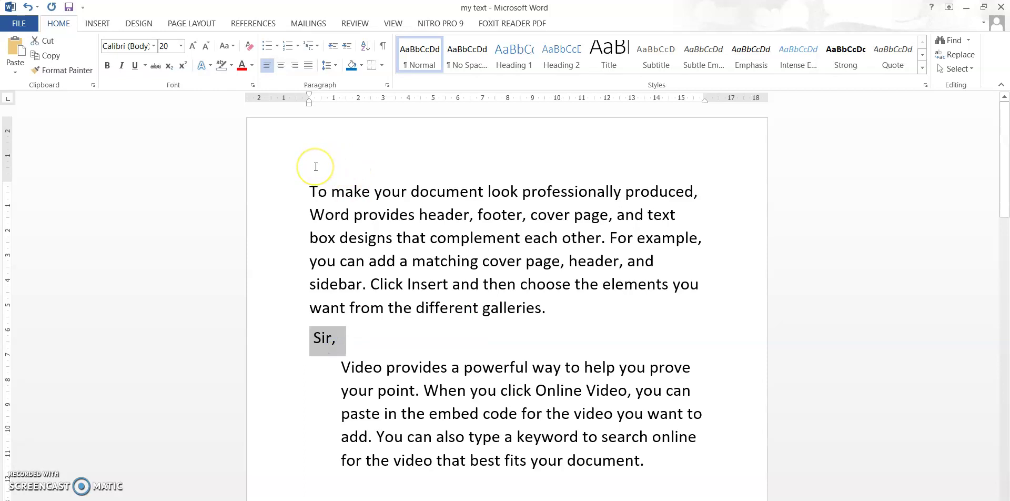
left_click(67, 71)
left_click(56, 58)
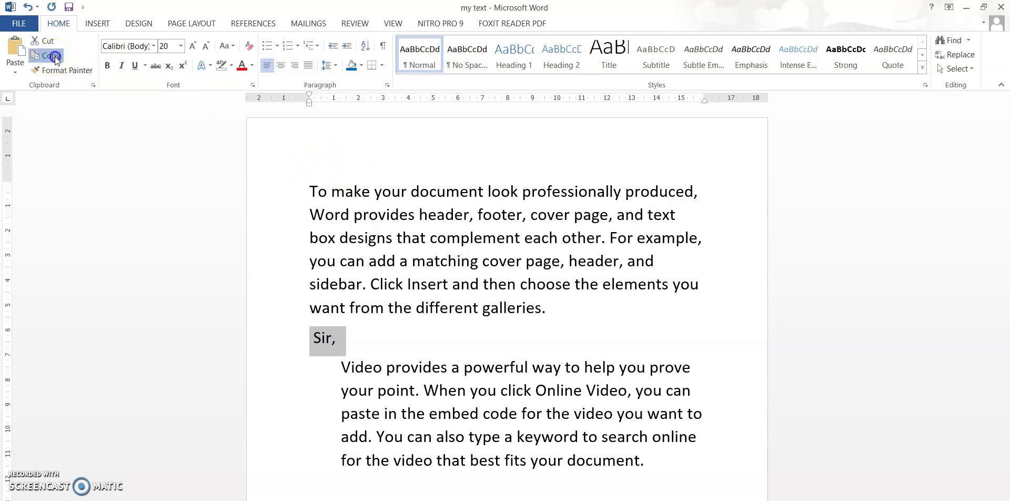
left_click(310, 171)
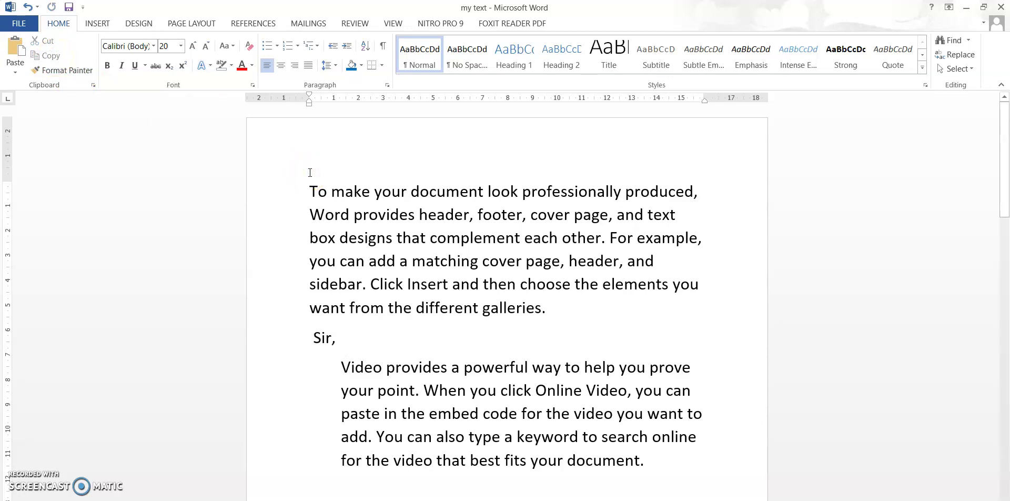
key("Return")
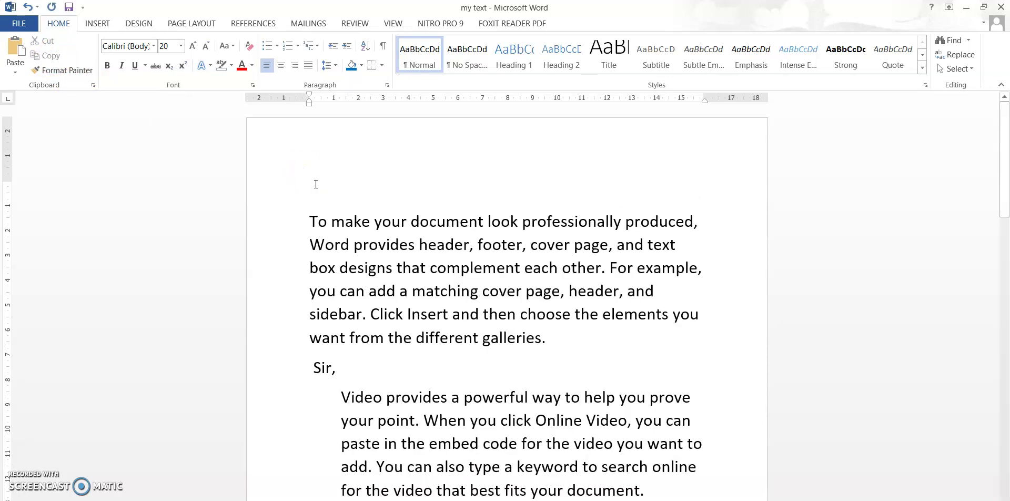
left_click(20, 65)
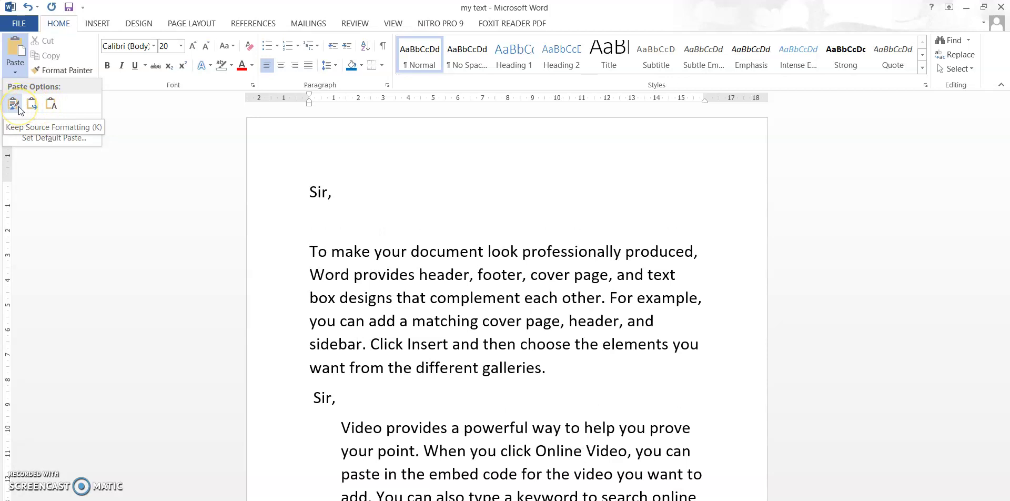
left_click(52, 106)
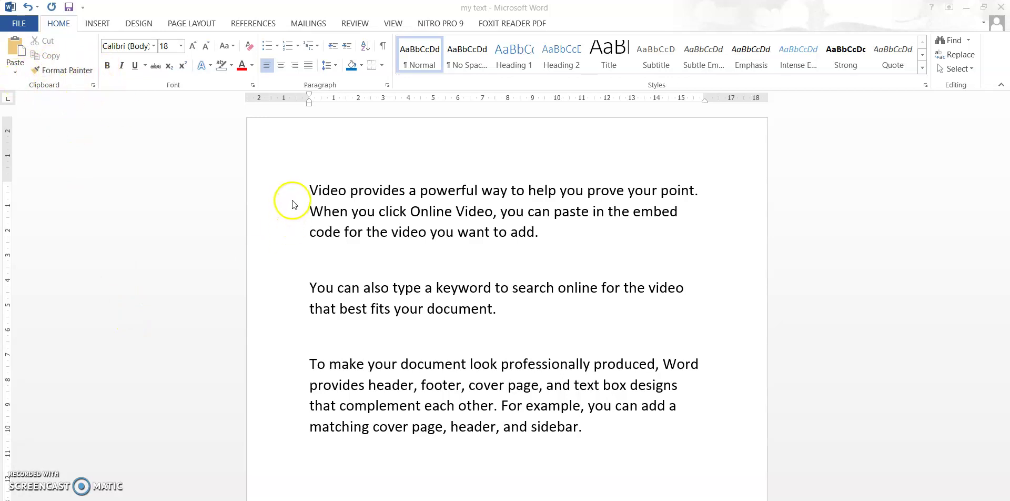
Apply the orange outlined text effect and a turquoise highlight to the first paragraph, "Video provides a powerful way"
left_click(306, 188)
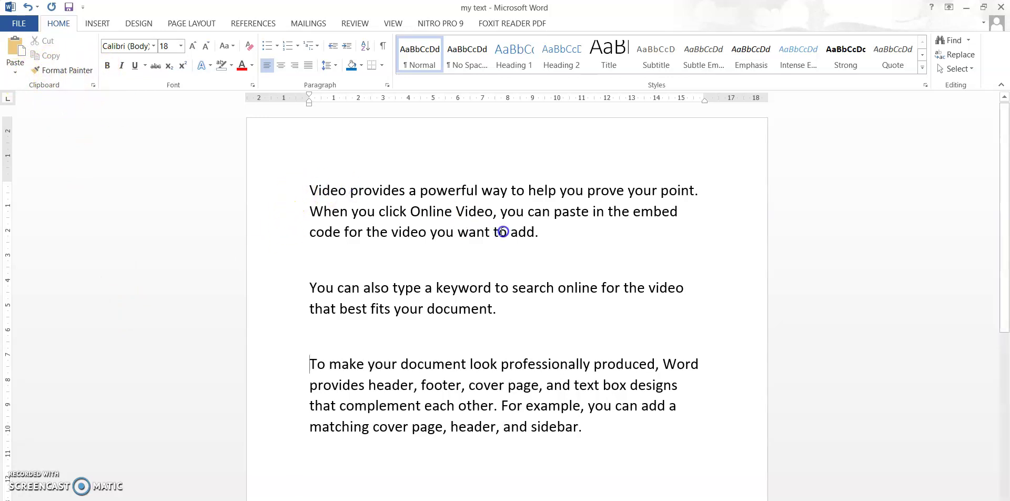
left_click_drag(309, 190, 540, 235)
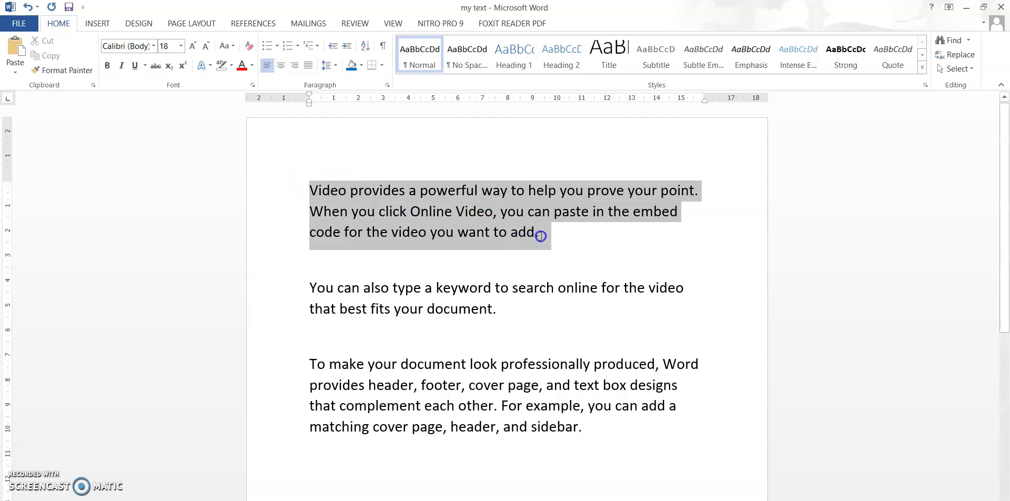
left_click(211, 66)
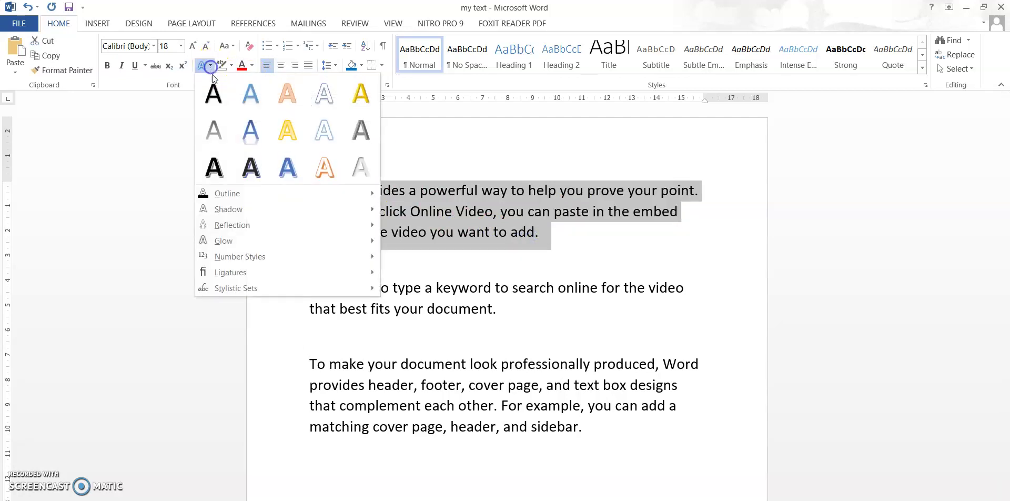
left_click(281, 98)
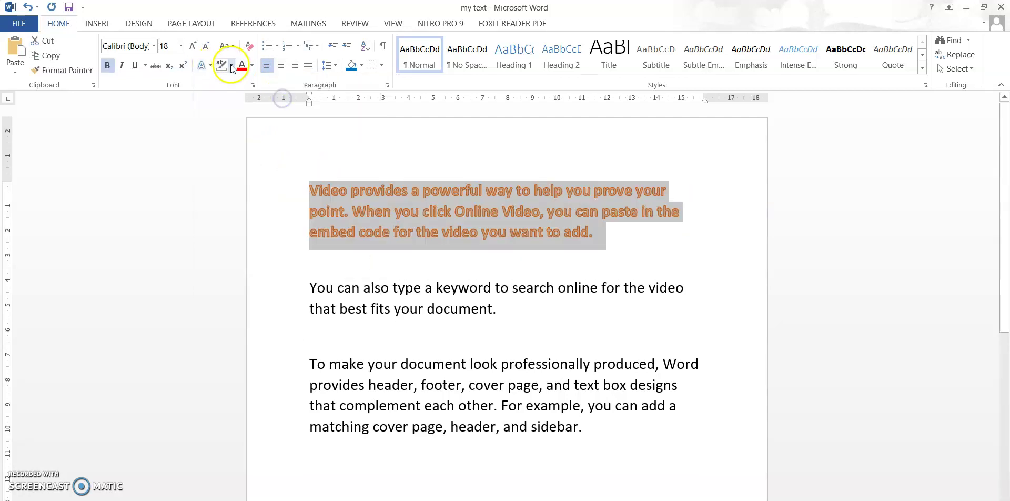
left_click(232, 65)
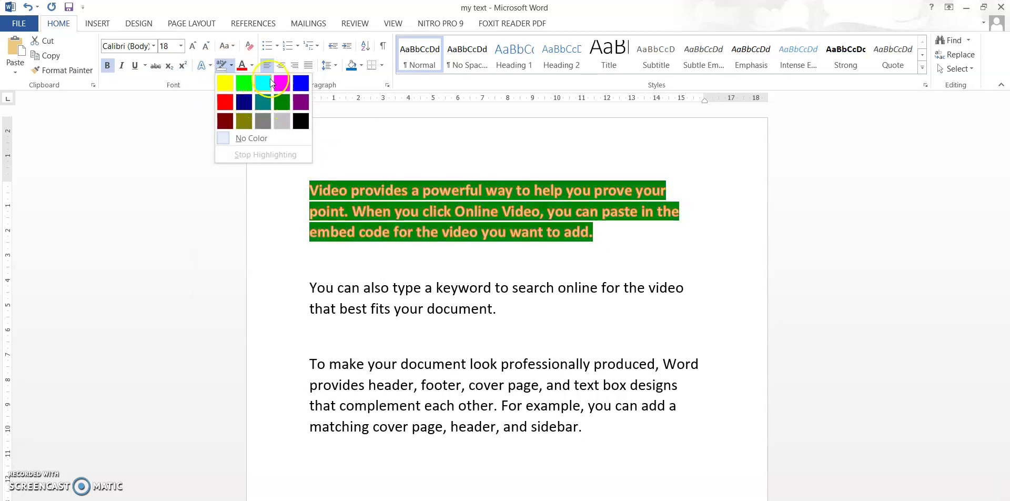
left_click(263, 82)
Underline the turquoise-highlighted first paragraph and set its font to Agency FB
left_click_drag(308, 190, 609, 230)
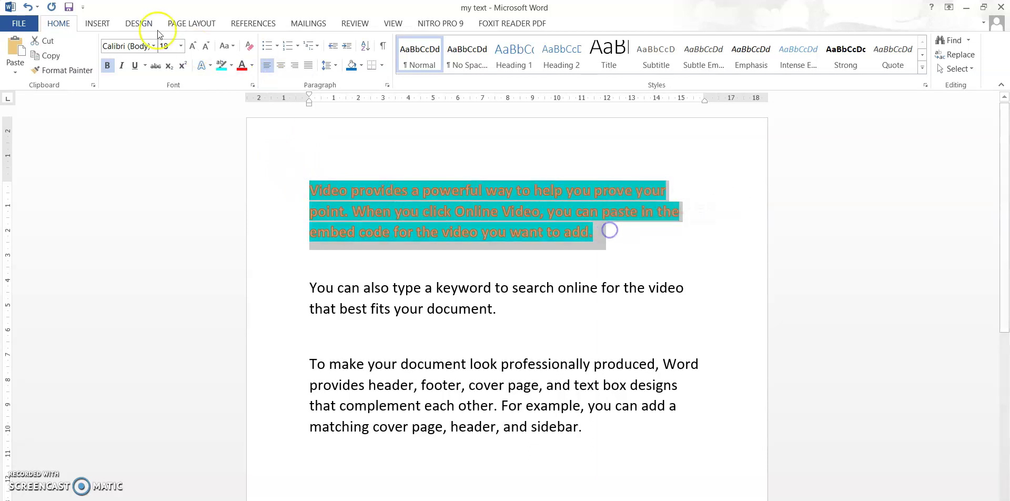
left_click(135, 65)
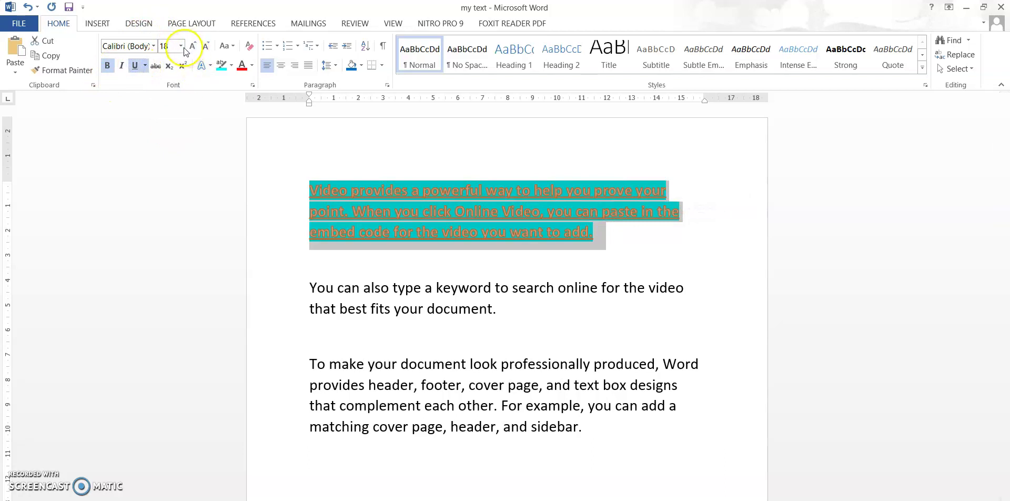
left_click(153, 46)
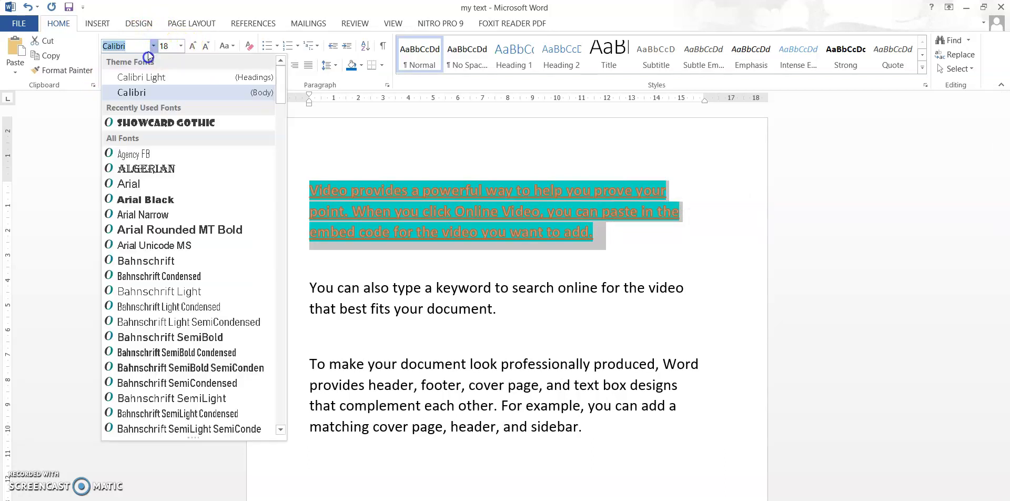
left_click(170, 153)
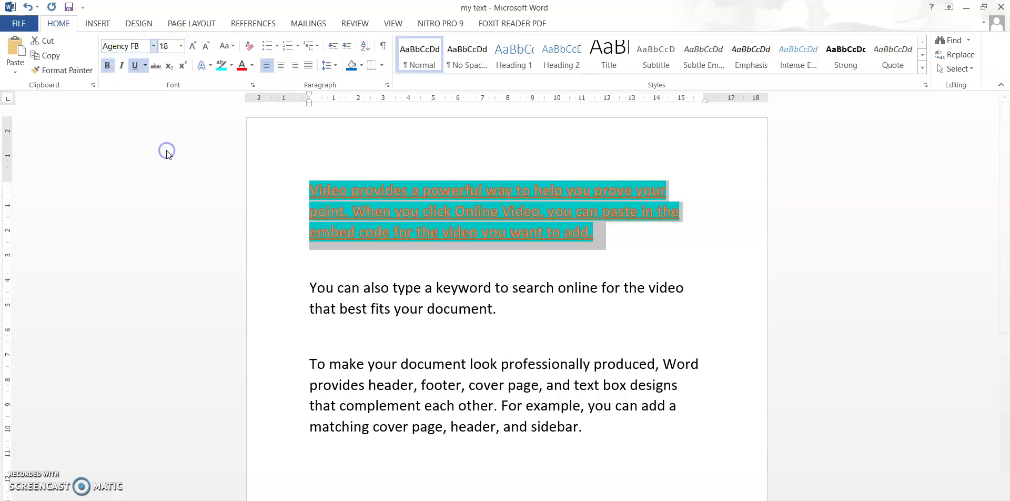
left_click(267, 228)
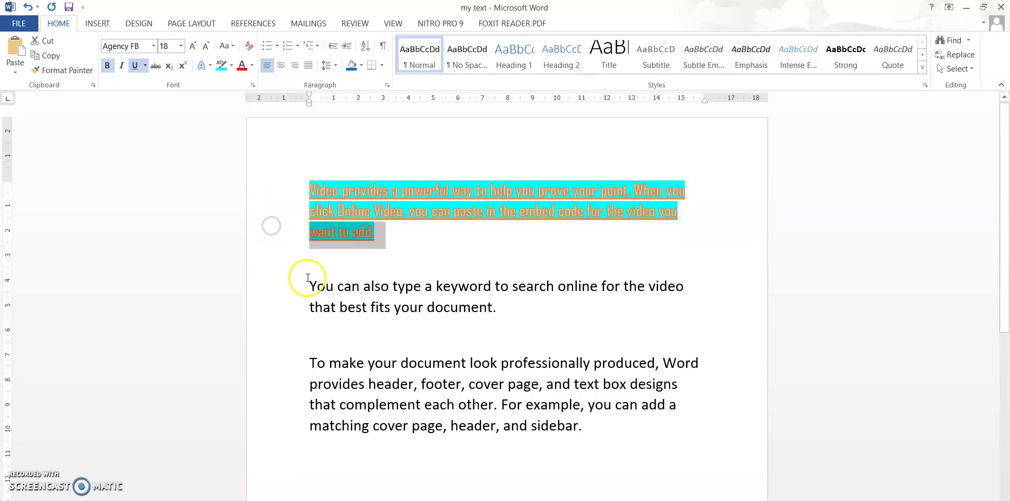
Try copying the second paragraph's formatting onto the word "Online" in the first paragraph with Format Painter, and undo it
left_click(298, 303)
left_click(740, 314)
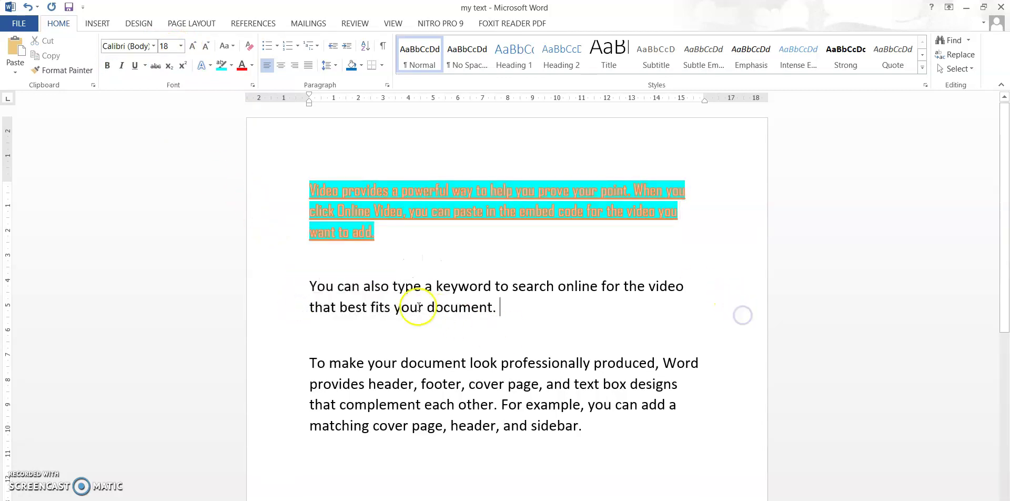
left_click_drag(306, 282, 492, 318)
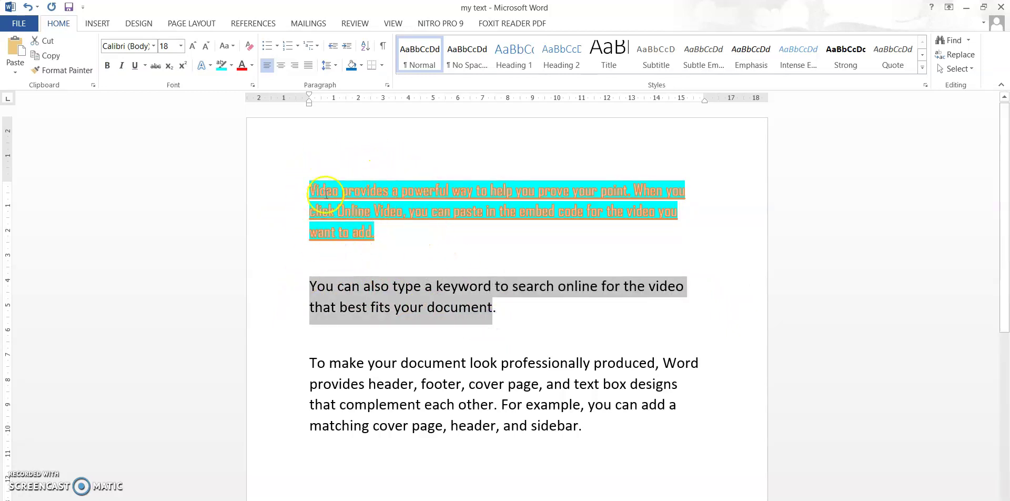
left_click(414, 249)
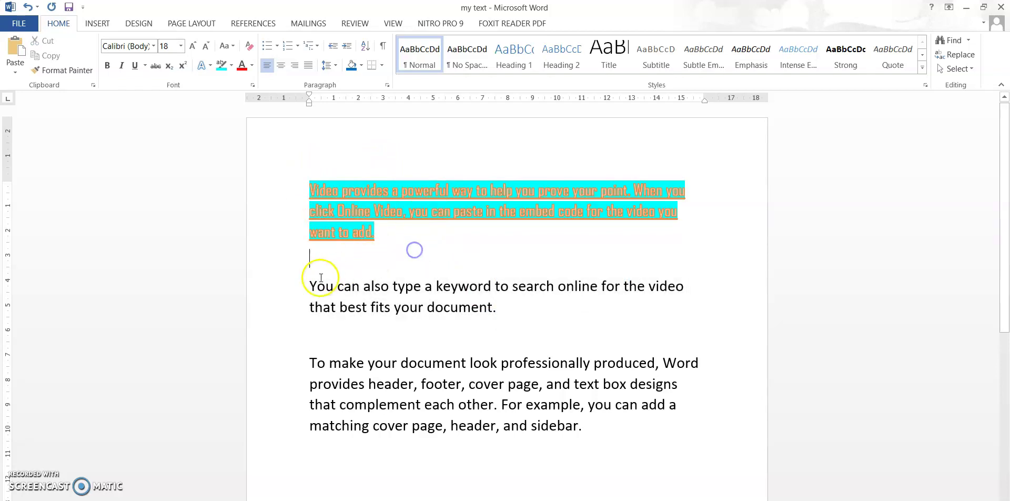
left_click(333, 210)
left_click_drag(303, 272, 508, 312)
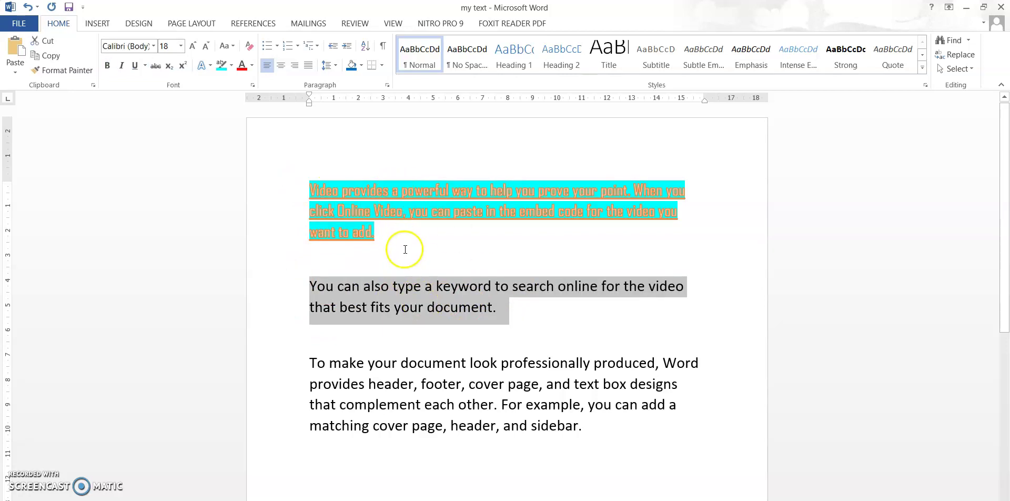
left_click(75, 72)
left_click(347, 211)
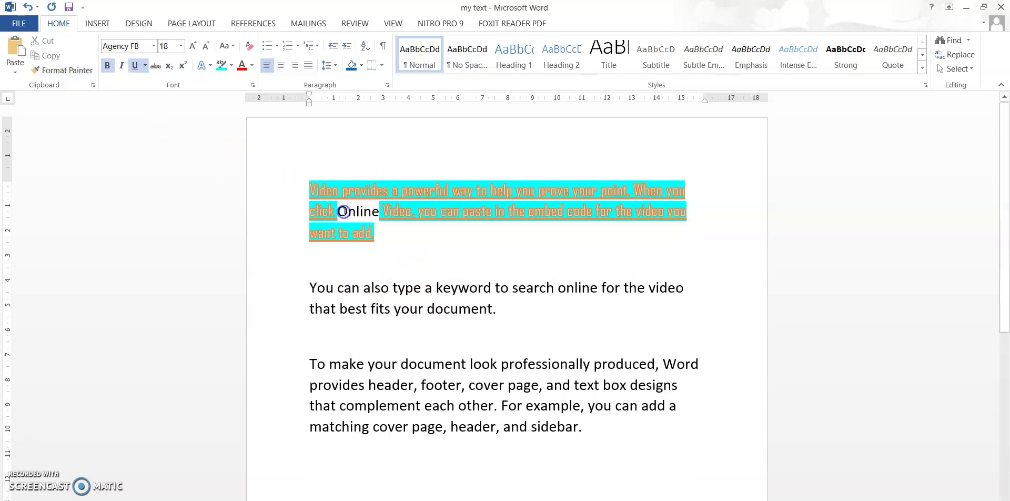
left_click(27, 7)
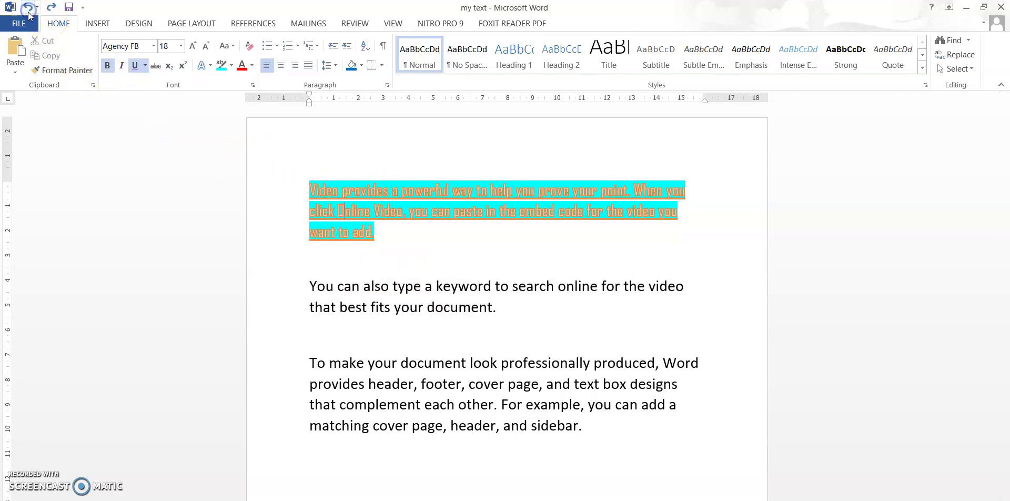
Copy the first paragraph's formatting onto the second paragraph, "You can also type a keyword", with Format Painter
mouse_move(312, 197)
left_mouse_down()
mouse_move(338, 194)
mouse_move(395, 230)
left_mouse_up()
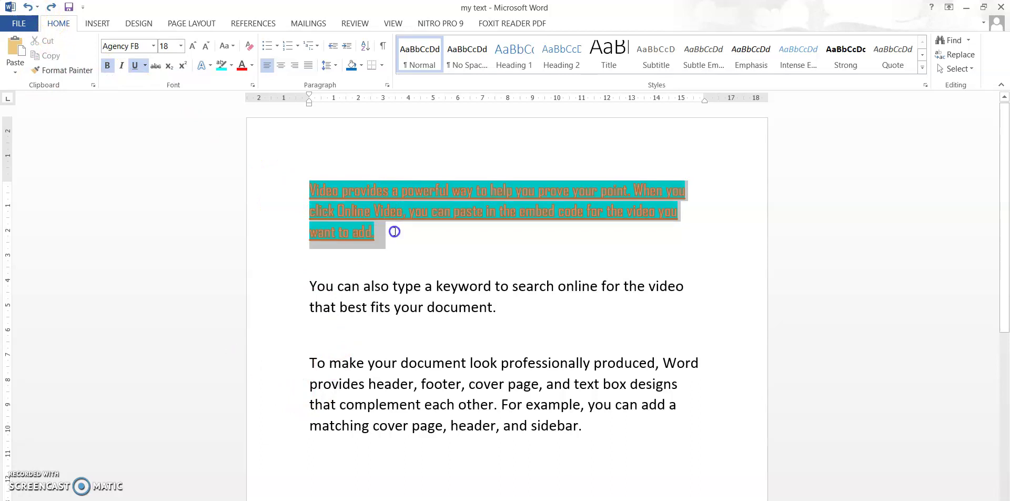
left_click(83, 72)
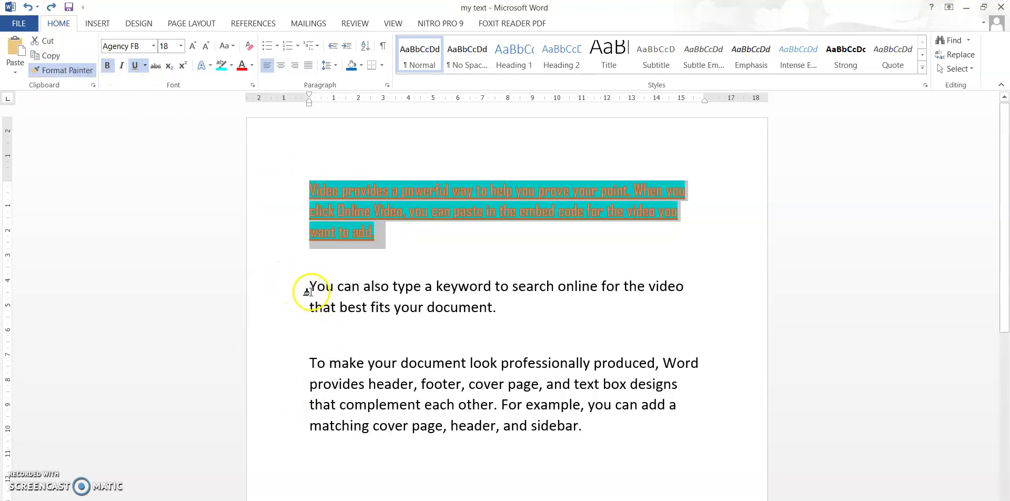
left_click_drag(309, 288, 501, 303)
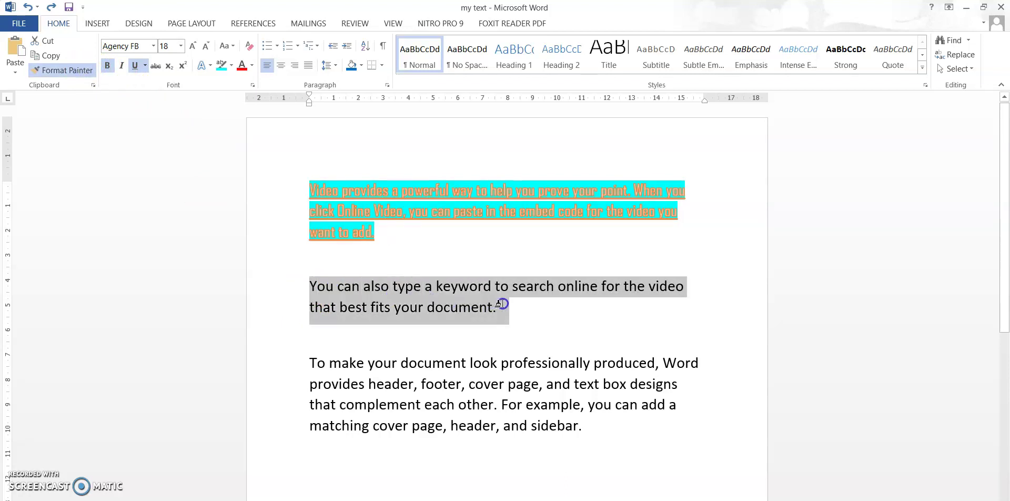
Apply the picked-up turquoise, underlined Agency FB formatting across the whole second paragraph
left_click_drag(500, 303, 503, 303)
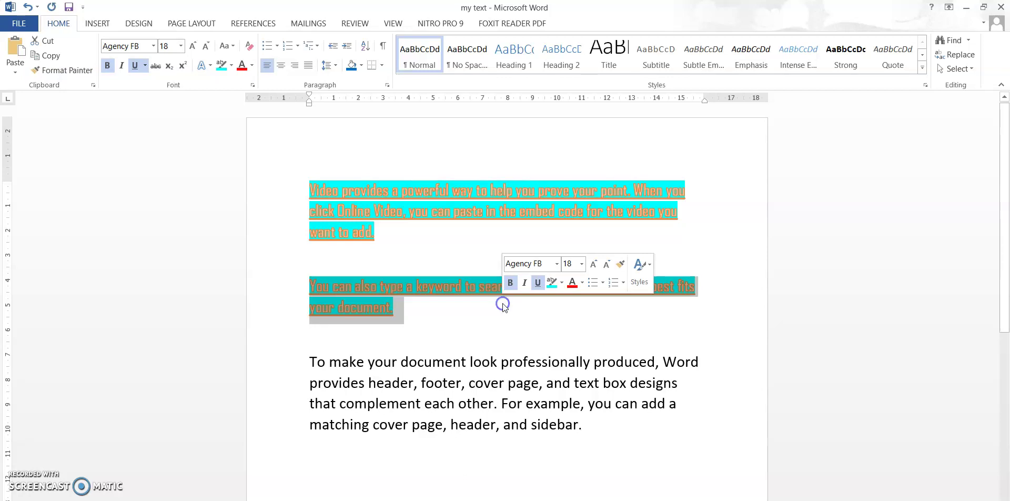
left_click(502, 314)
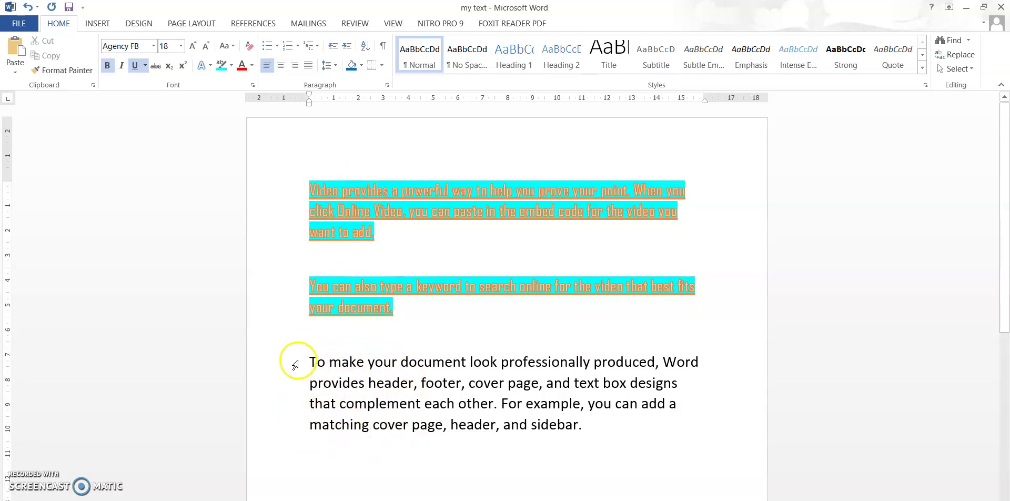
Copy the plain formatting of the third paragraph, "To make your document look", onto the first paragraph with Format Painter
left_click_drag(304, 356, 581, 427)
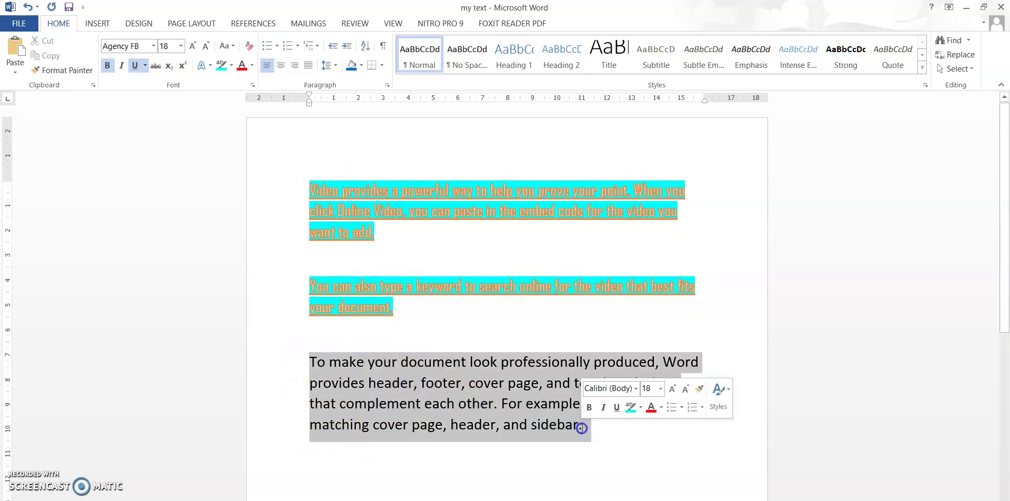
left_click(66, 70)
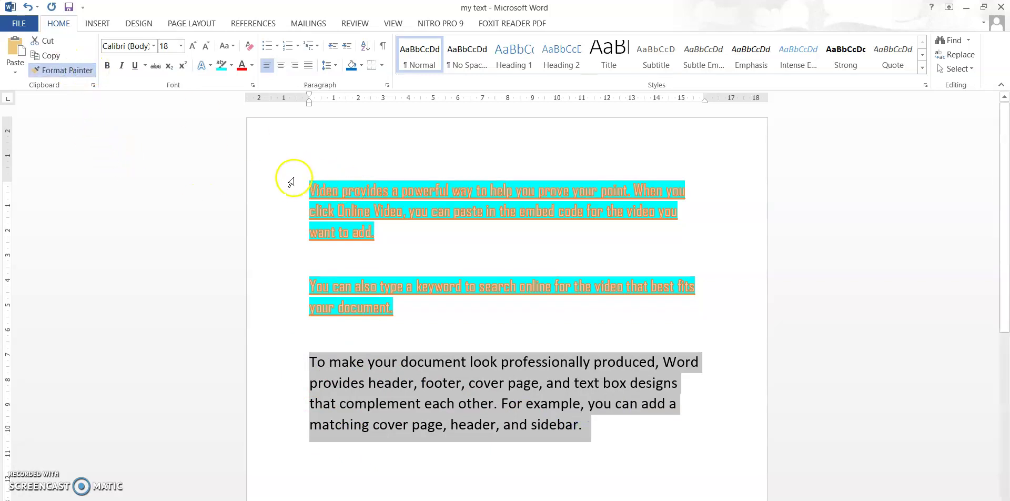
left_click_drag(310, 187, 378, 227)
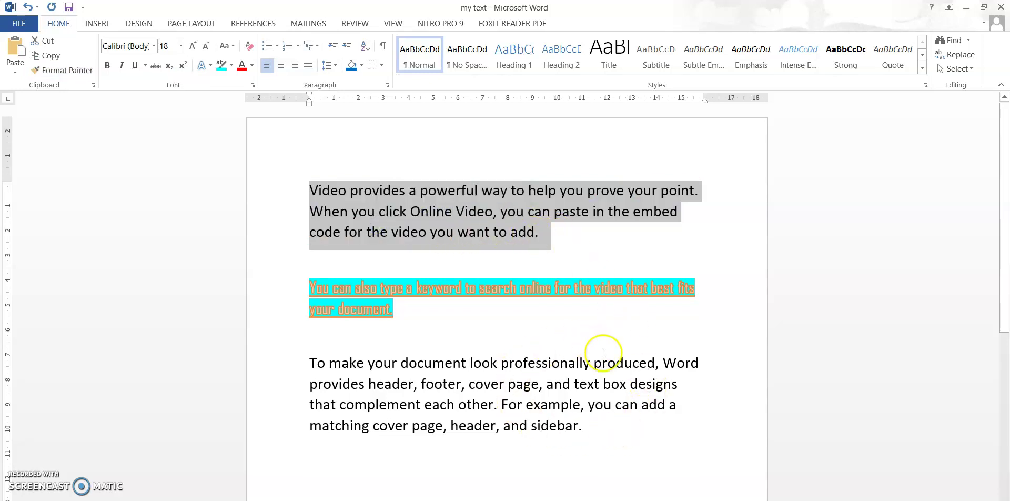
Copy the first paragraph's plain formatting onto the words "a keyword" in the second paragraph with Format Painter
left_click(51, 70)
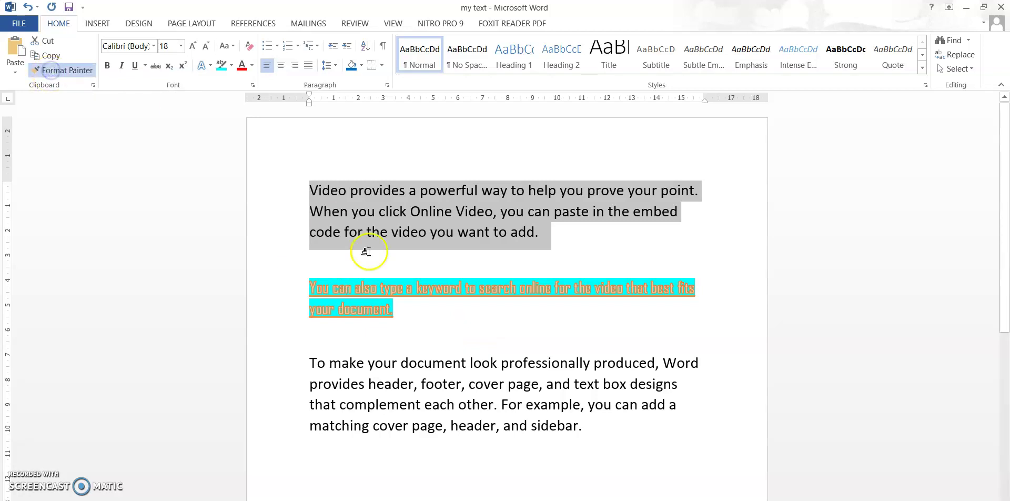
left_click_drag(407, 287, 450, 293)
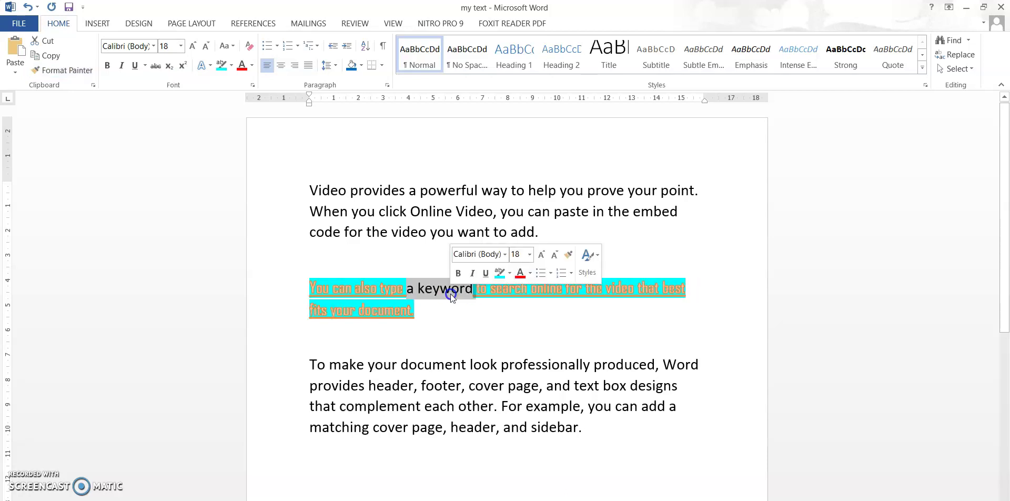
left_click(460, 321)
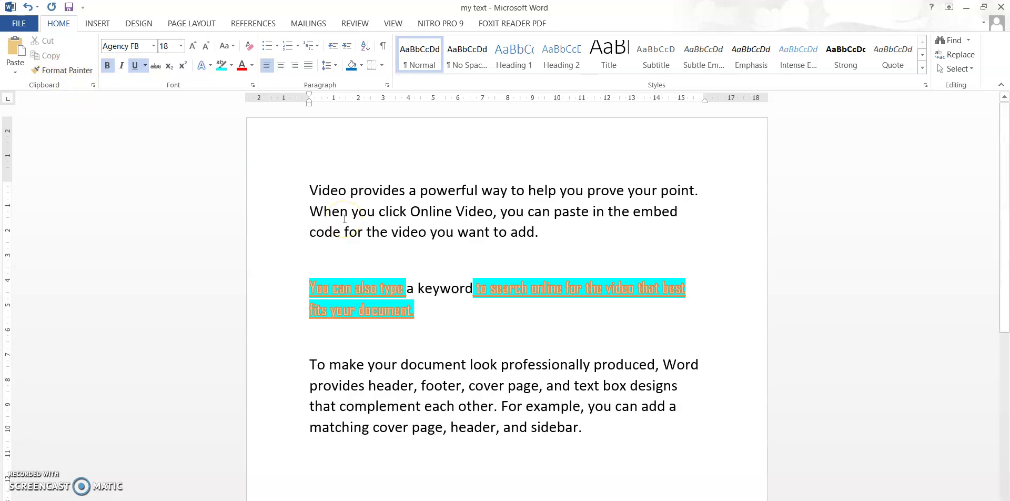
Delete the second and third paragraphs, keeping only the paragraph that starts with "Video provides"
left_click_drag(297, 287, 600, 437)
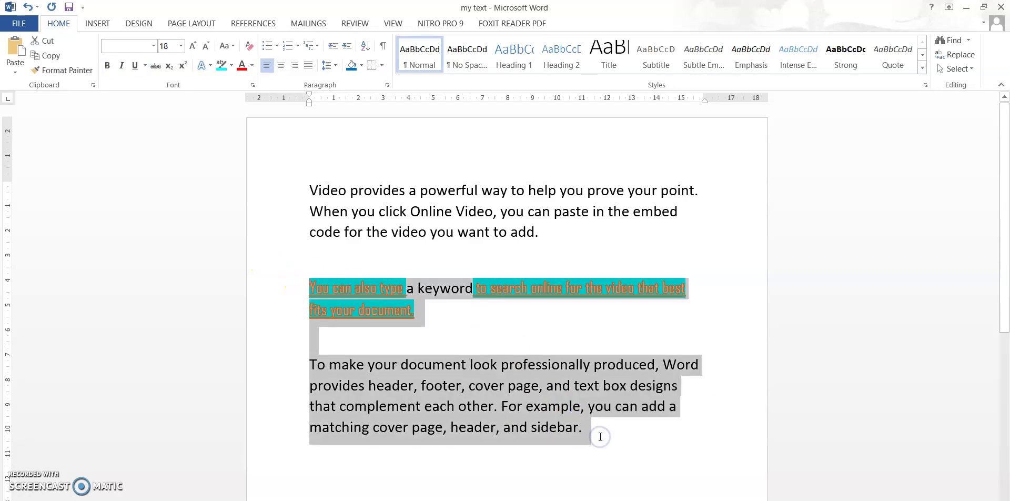
key("Delete")
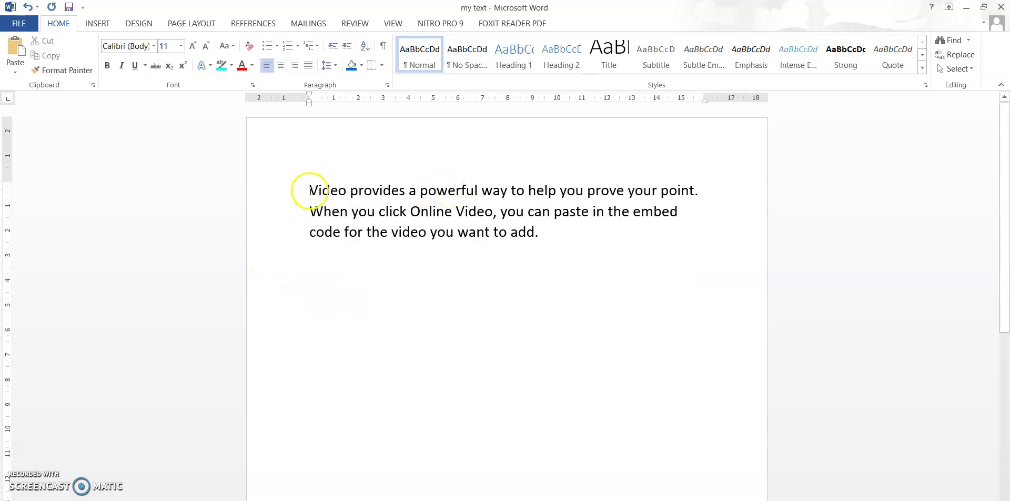
left_click_drag(310, 191, 349, 191)
left_click(356, 257)
Split the paragraph's opening words "Video", "Provides", "A", "Powerful", "Way", "To" and "Help" onto separate lines
left_click(347, 196)
key("Return")
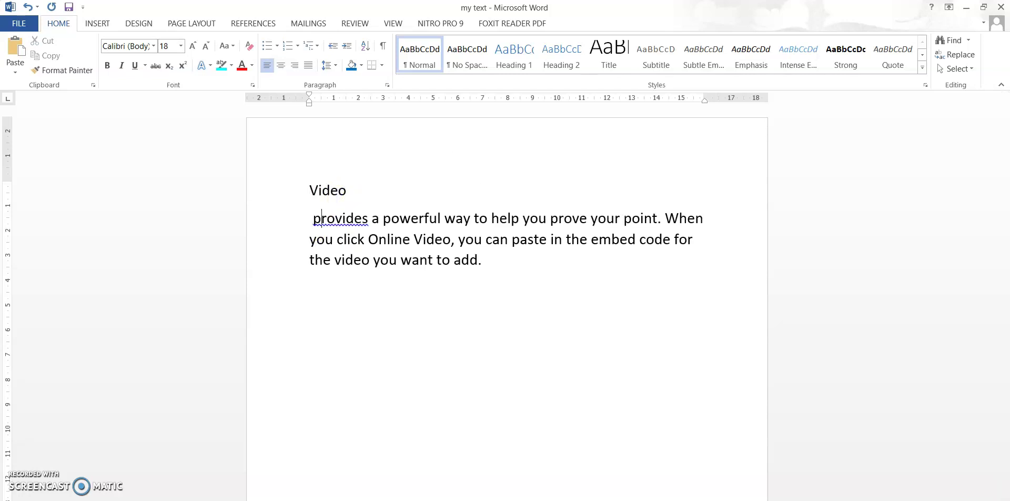
key("Return")
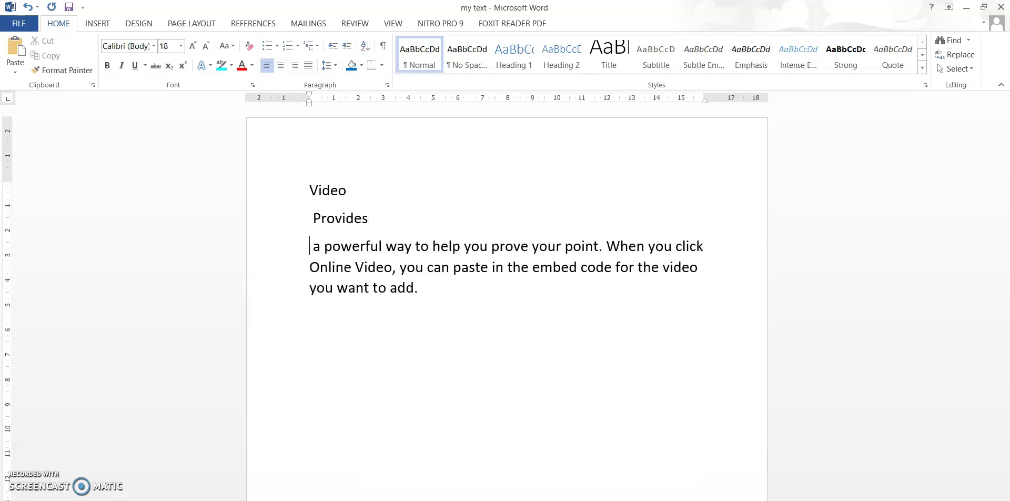
key("Return")
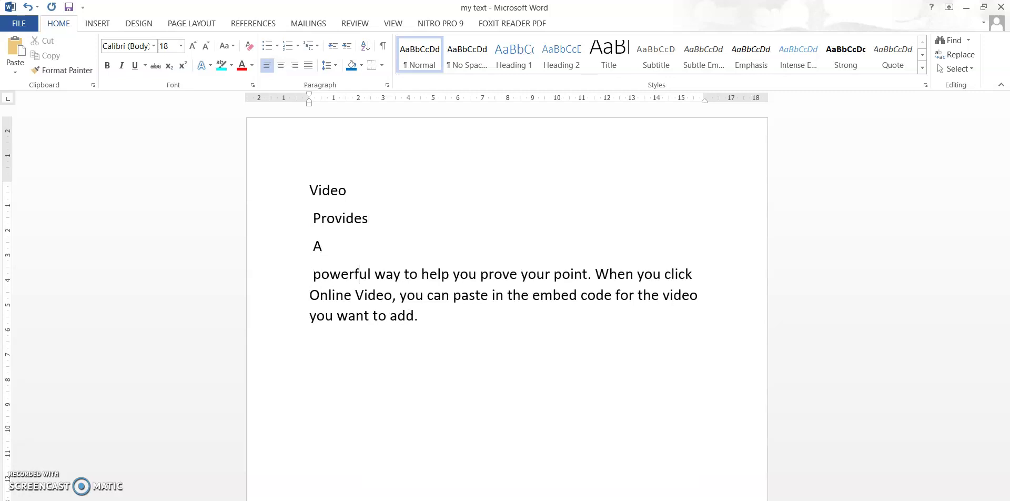
key("Right")
key("Return")
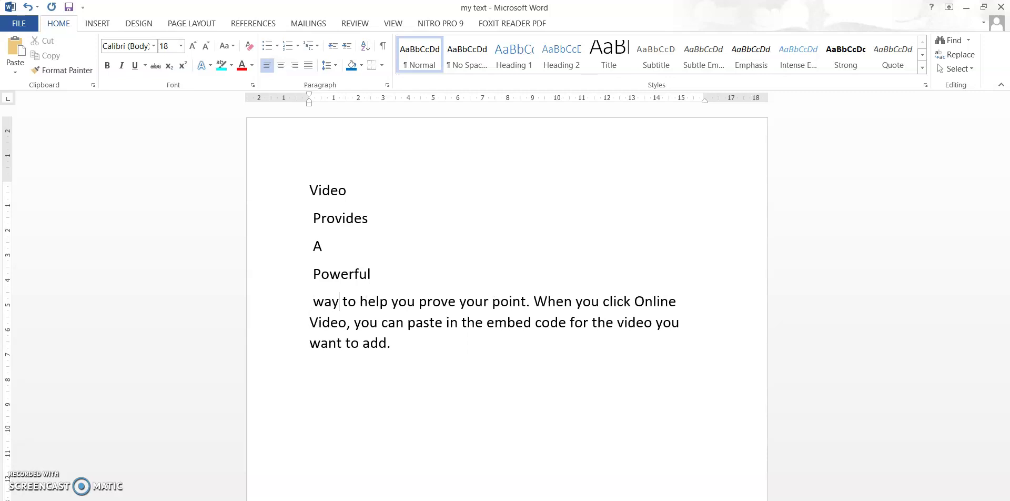
key("Return")
key("Right")
key("Right")
key("Right")
key("Return")
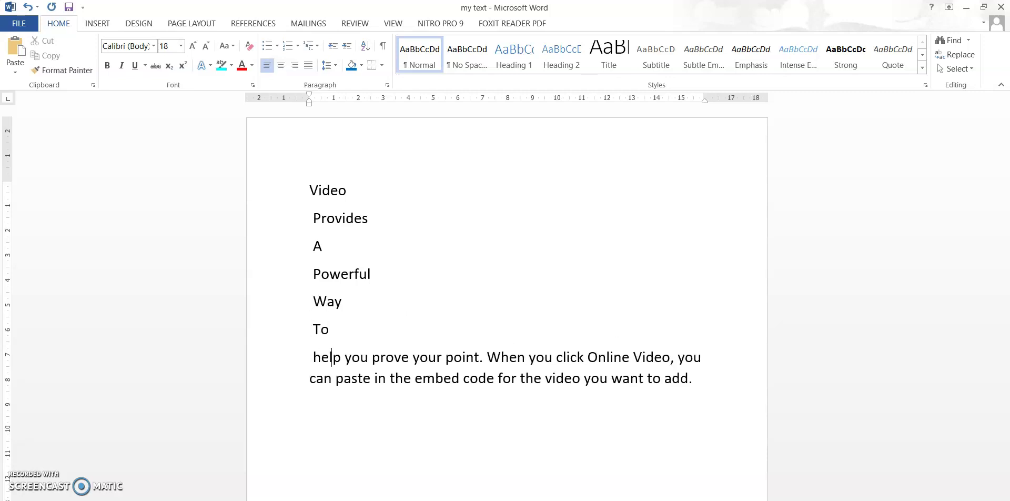
key("Right")
key("Return")
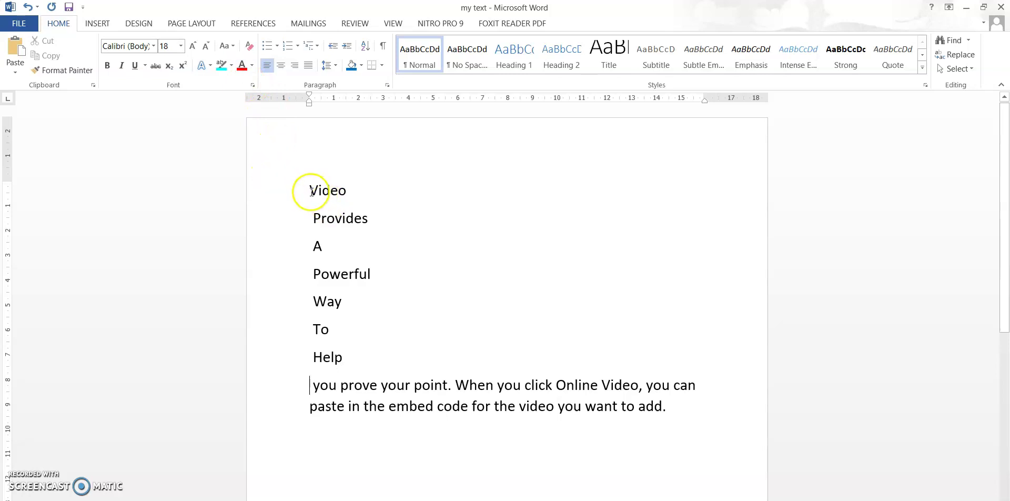
Copy the words "Video", "Provides", "A" and "Powerful" one after another
left_click_drag(311, 191, 346, 191)
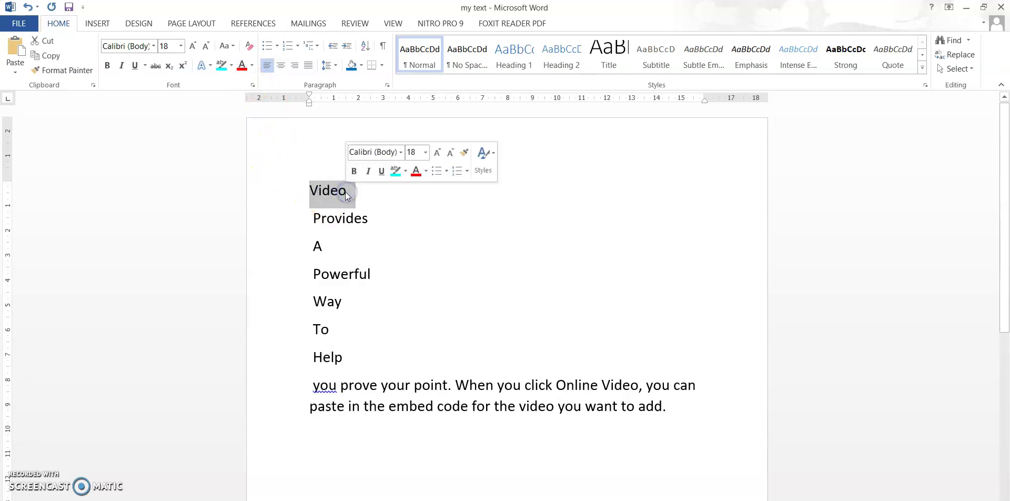
left_click(56, 57)
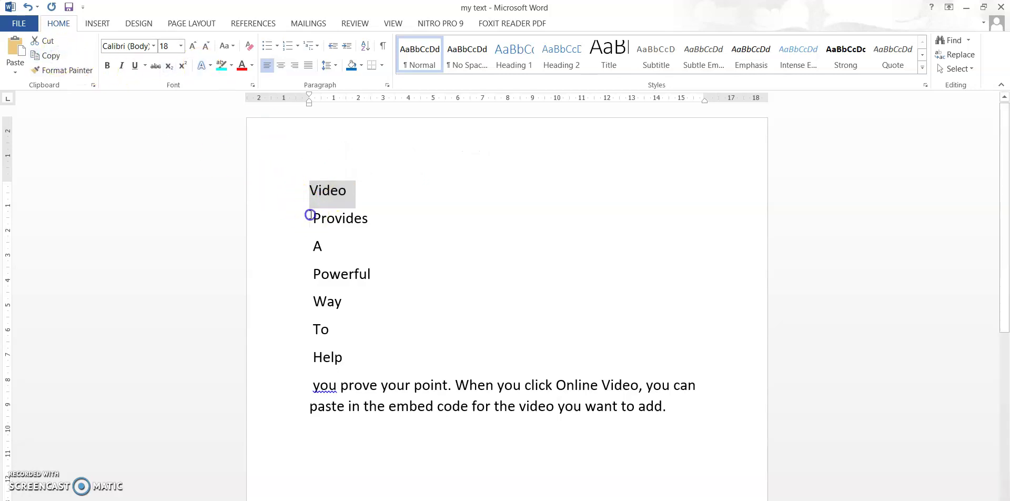
left_click_drag(311, 216, 383, 230)
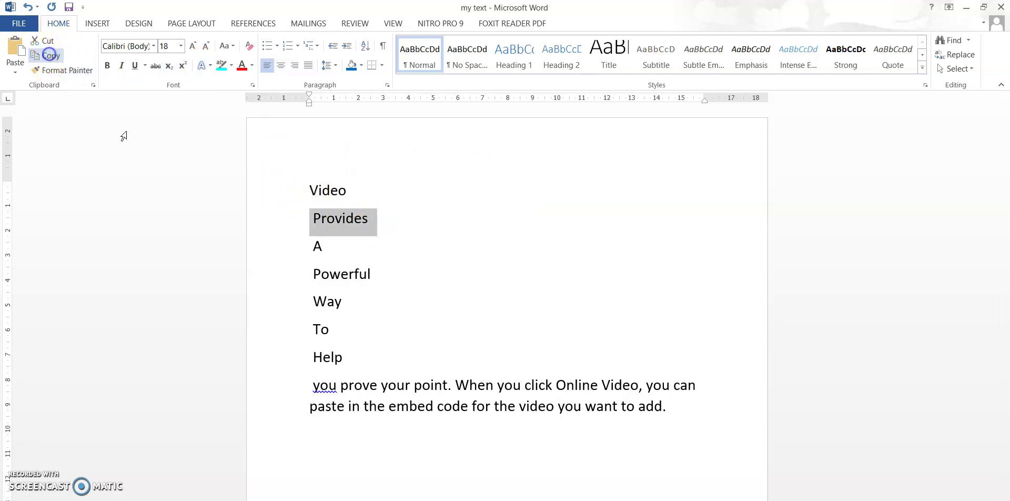
left_click_drag(309, 245, 331, 248)
left_click(49, 56)
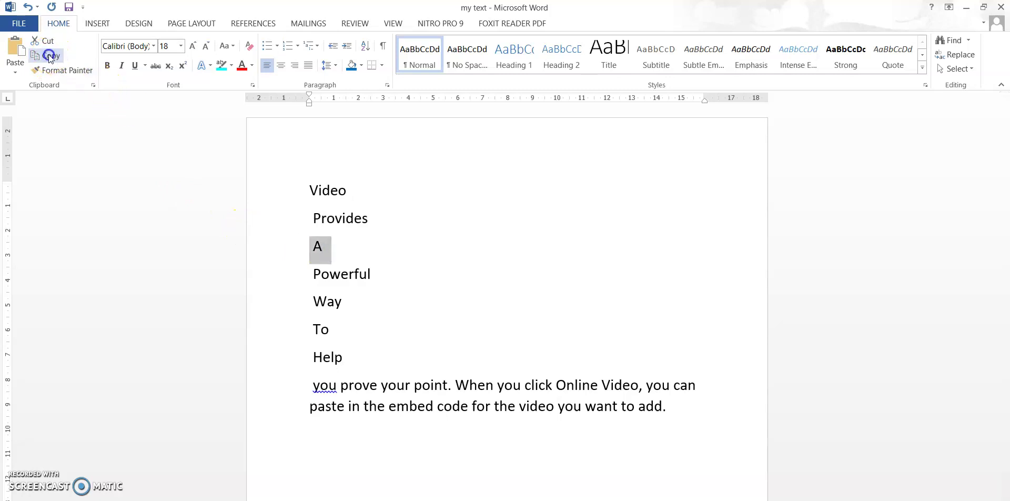
left_click(289, 277)
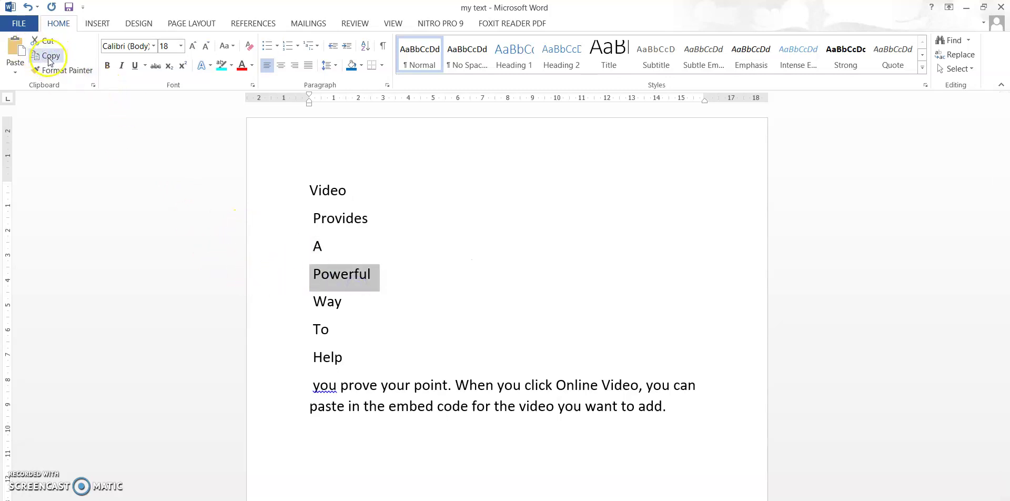
left_click(498, 216)
Insert two blank lines below the word "Help"
left_click(383, 351)
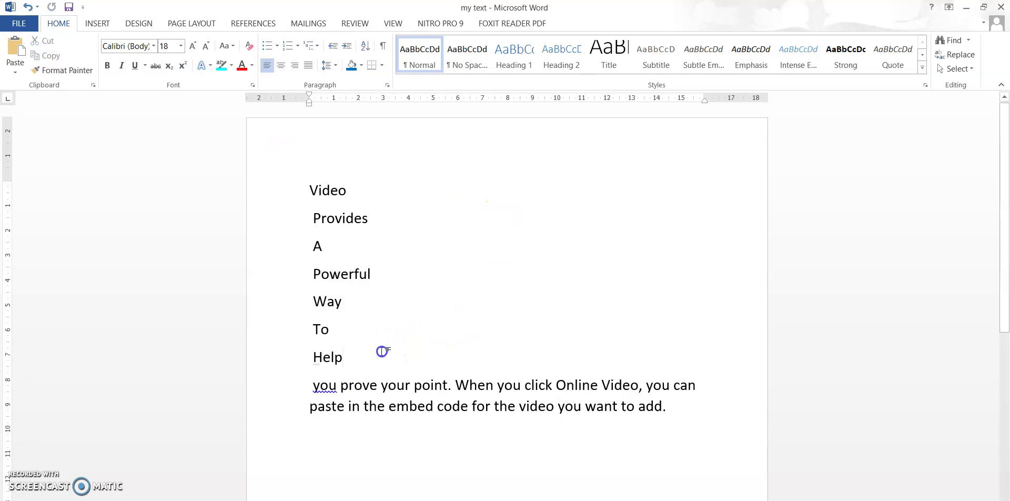
key("Return")
key("Return")
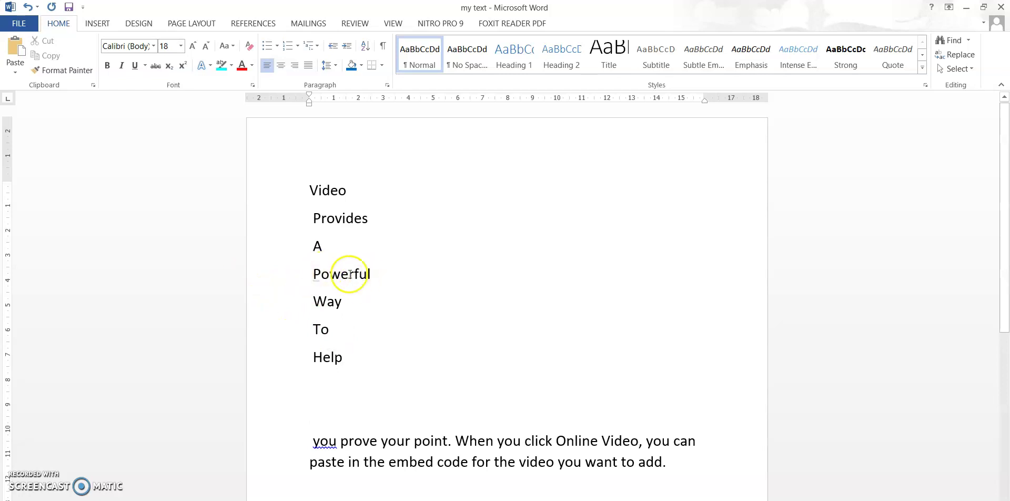
Show the stored clipboard items and add the words "A", "Provides" and "Video" to them by copying each one
left_click(93, 84)
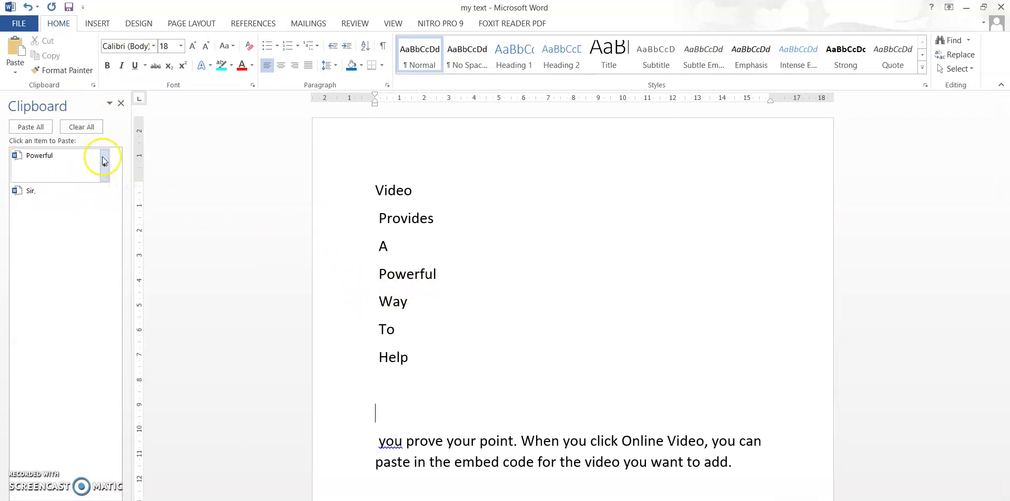
double_click(383, 245)
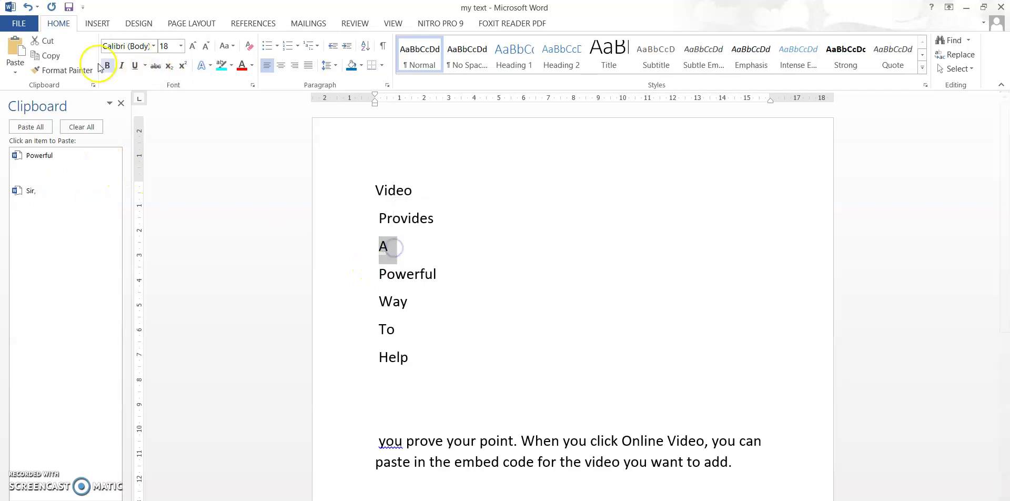
left_click_drag(372, 214, 440, 220)
left_click(49, 56)
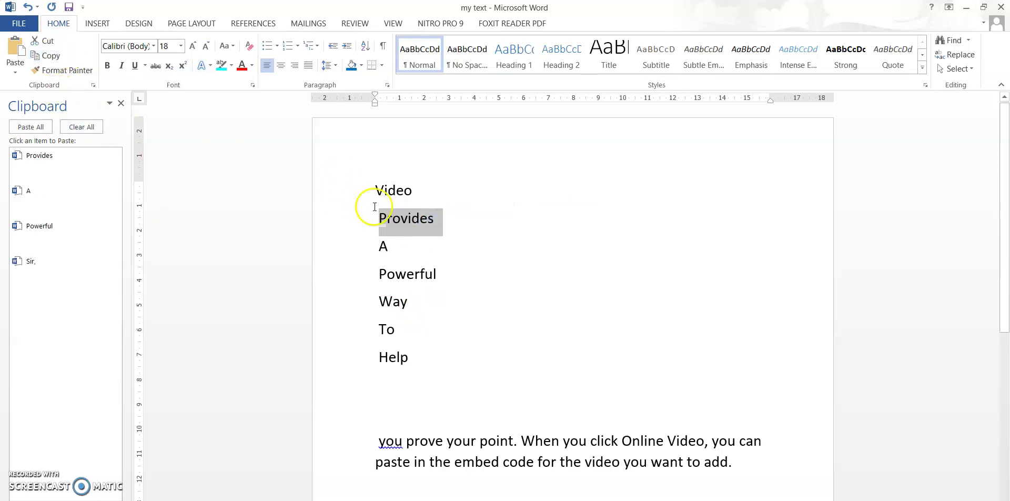
left_click(374, 194)
left_click_drag(375, 194, 413, 196)
left_click(51, 55)
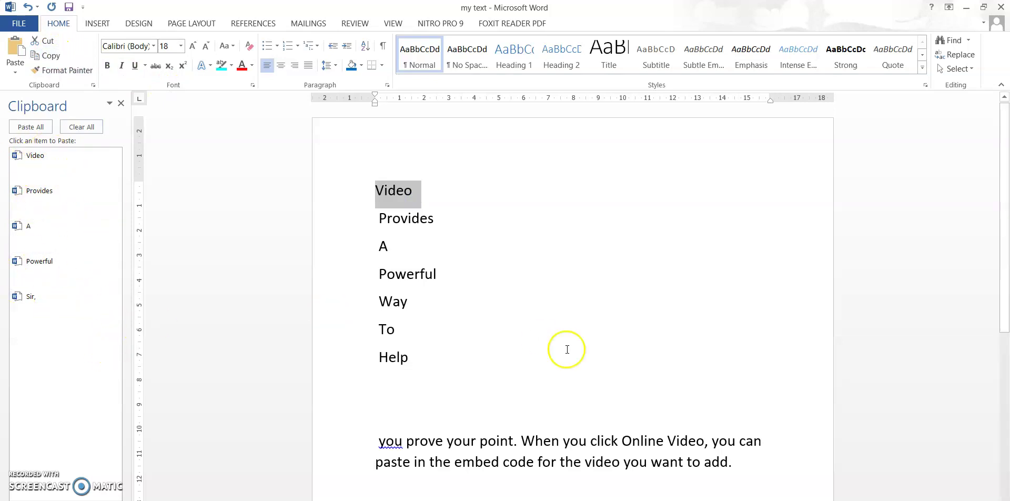
Add two more blank lines below "Help" and paste the clipboard items "A", "Powerful", "Provides" and "Sir," there
left_click(440, 351)
key("Return")
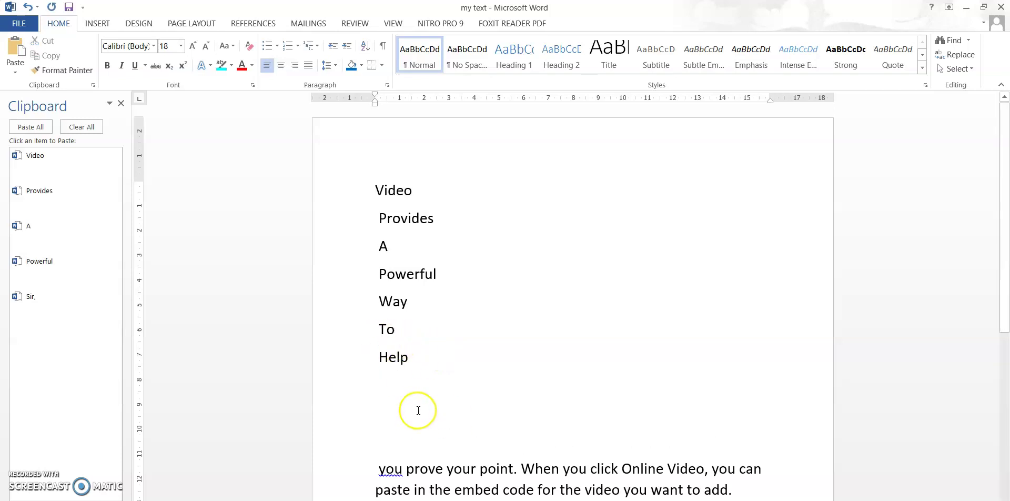
key("Return")
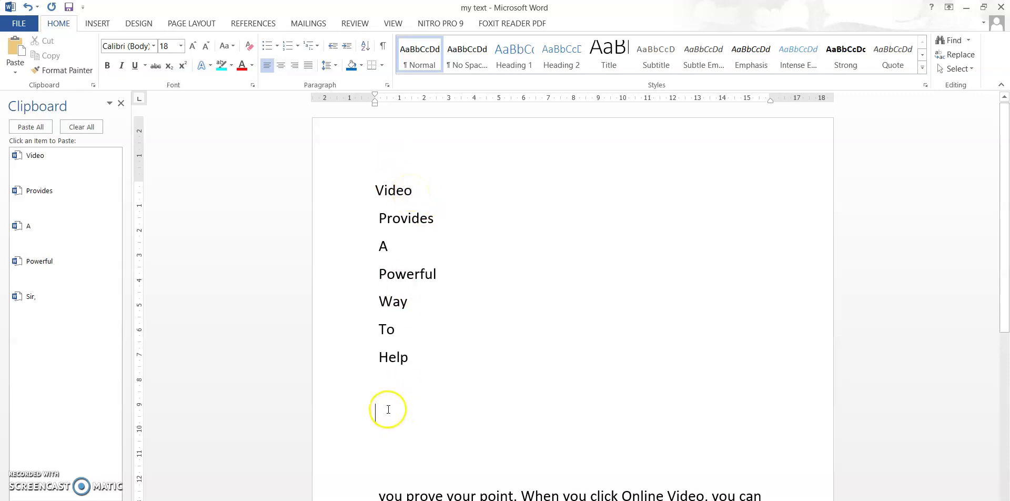
left_click(29, 230)
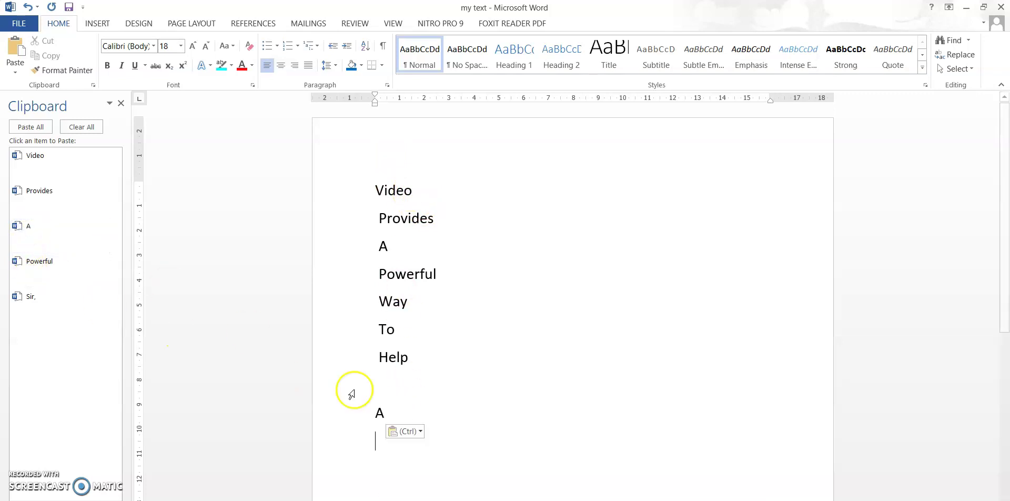
left_click(44, 269)
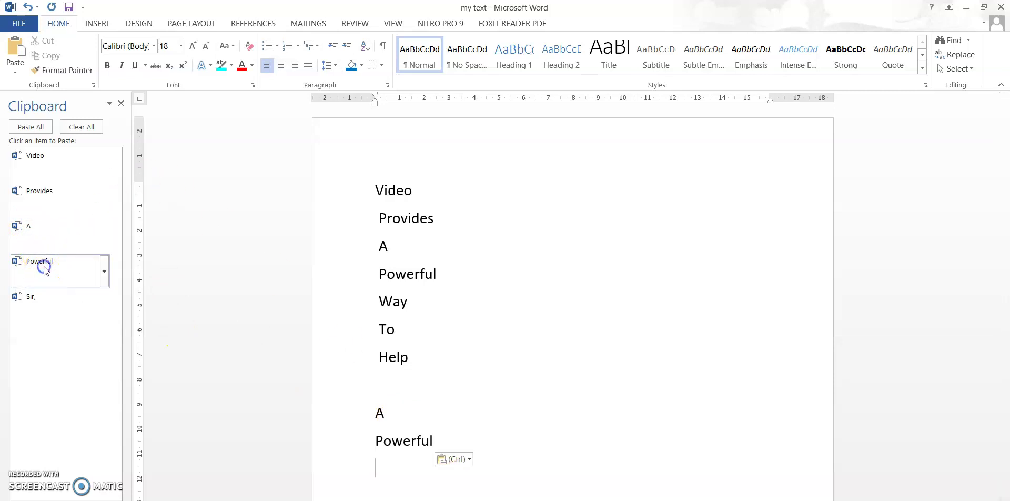
left_click(52, 205)
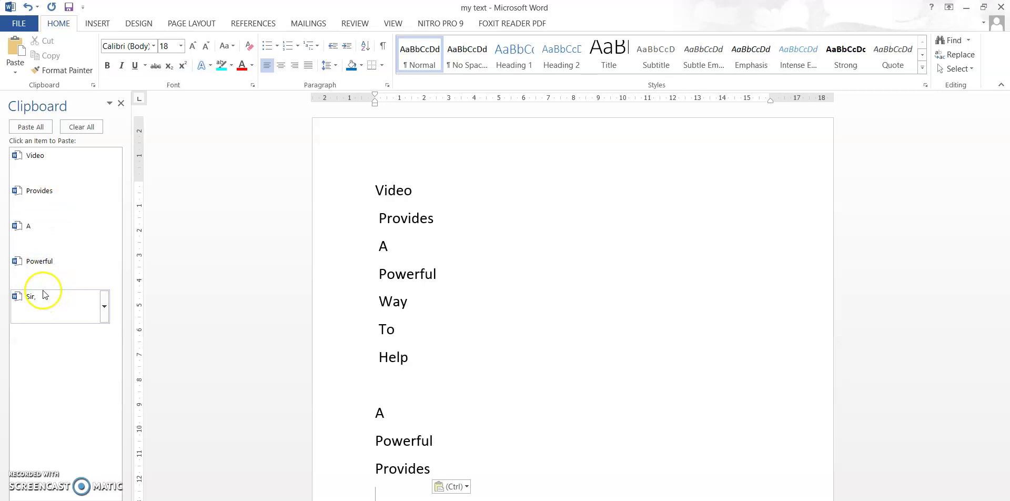
left_click(37, 306)
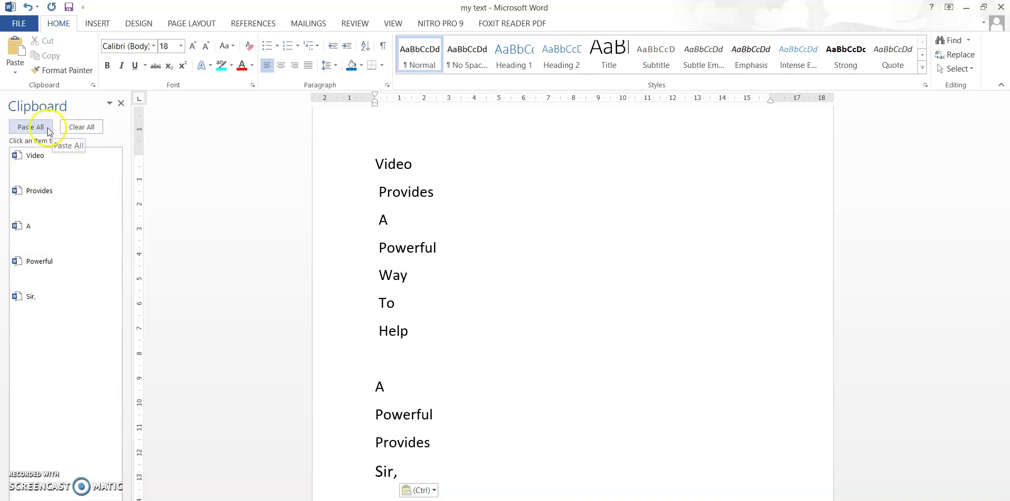
Delete all the text in the document, leaving an empty page
left_click_drag(372, 158, 573, 457)
key("Delete")
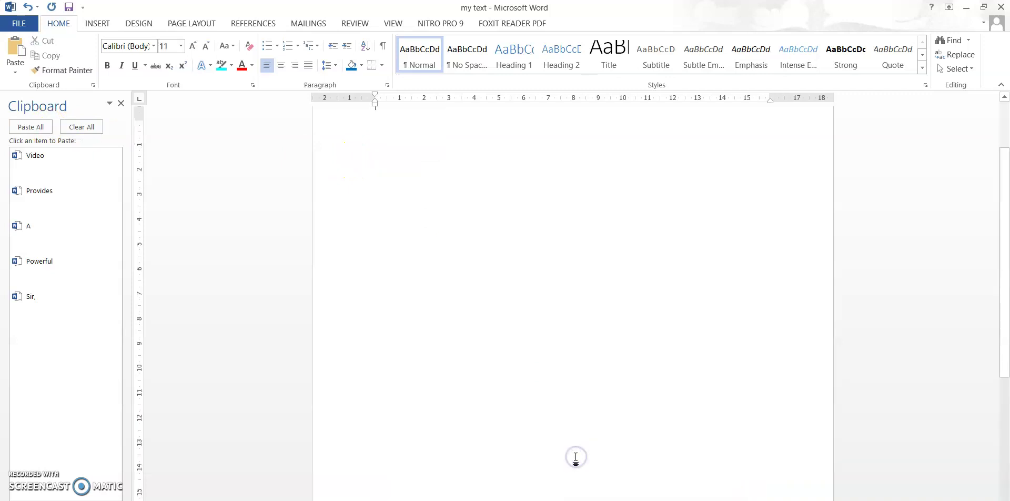
left_click_drag(1007, 242, 1007, 229)
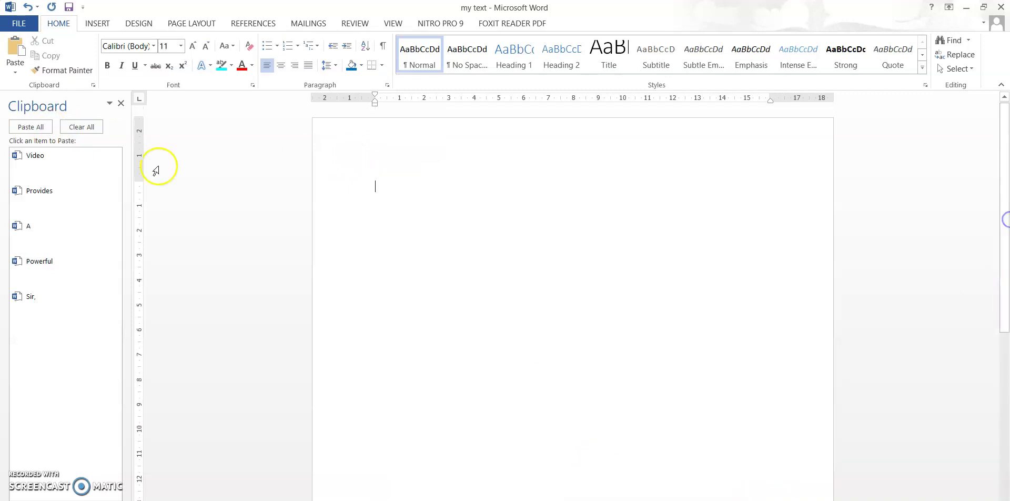
Paste all the stored clipboard items into the empty page, and clear the pasted text
left_click(37, 129)
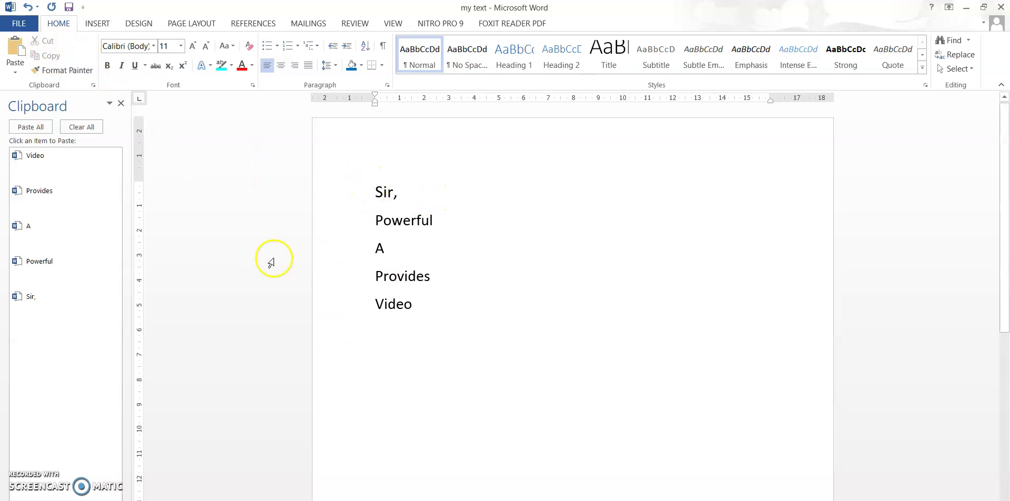
left_click(411, 190)
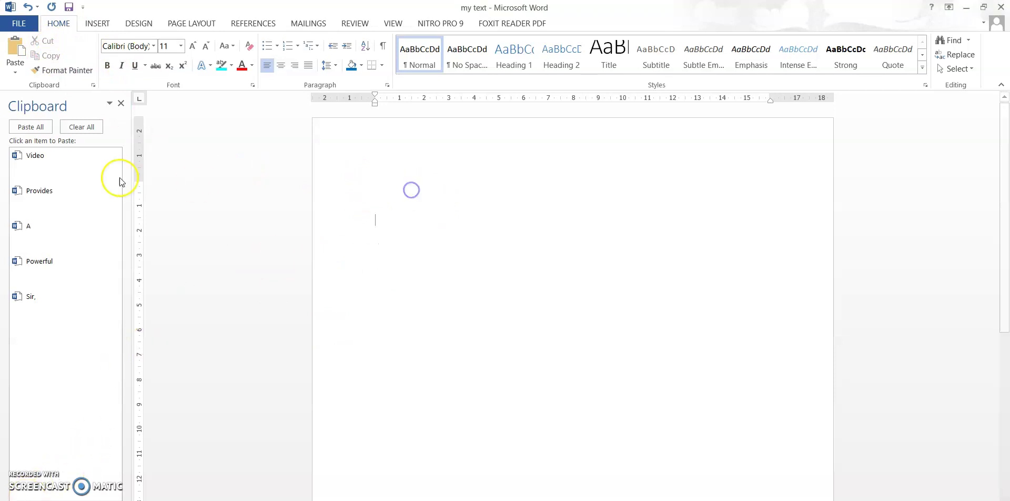
Close the Clipboard pane and generate five sample paragraphs on the blank page with Word's =rand function
left_click(122, 107)
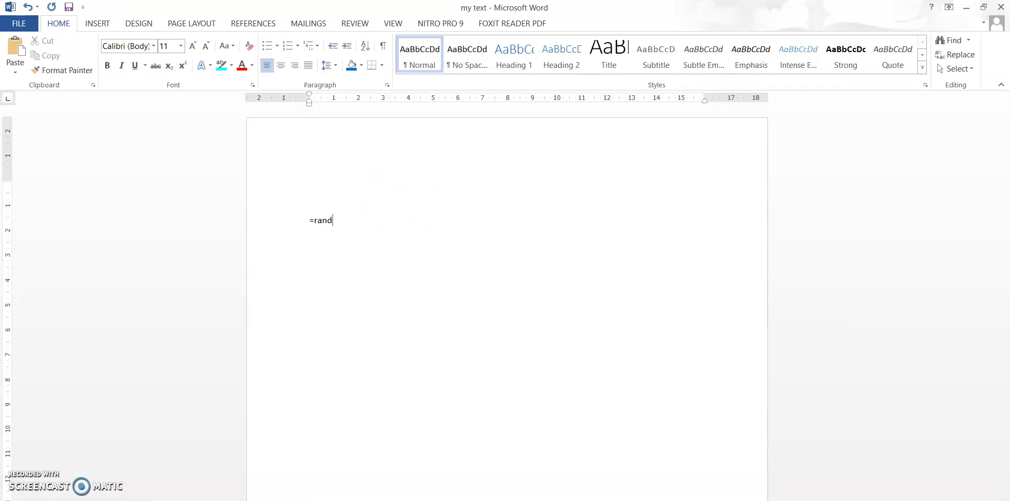
key("Return")
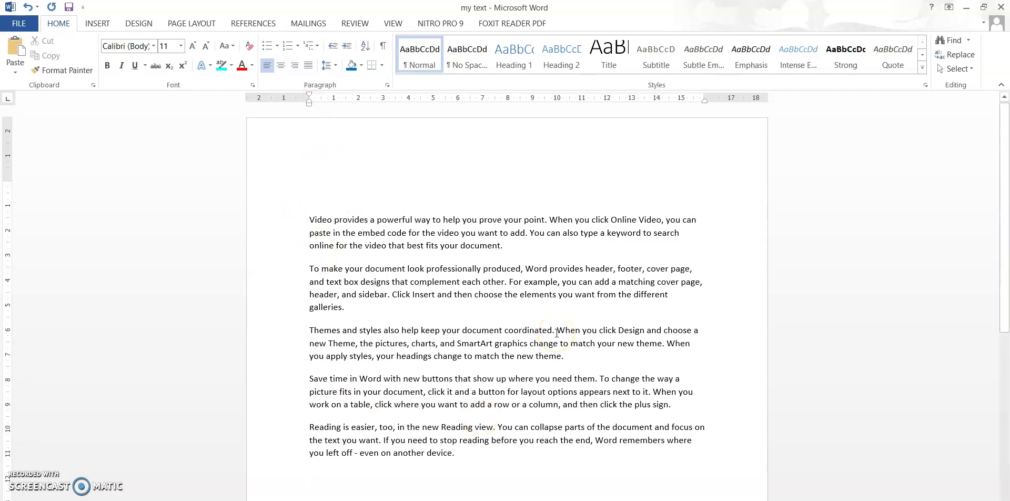
Select all the sample paragraphs, show their paragraph marks and hidden formatting symbols, and hide them again
left_click_drag(309, 219, 612, 469)
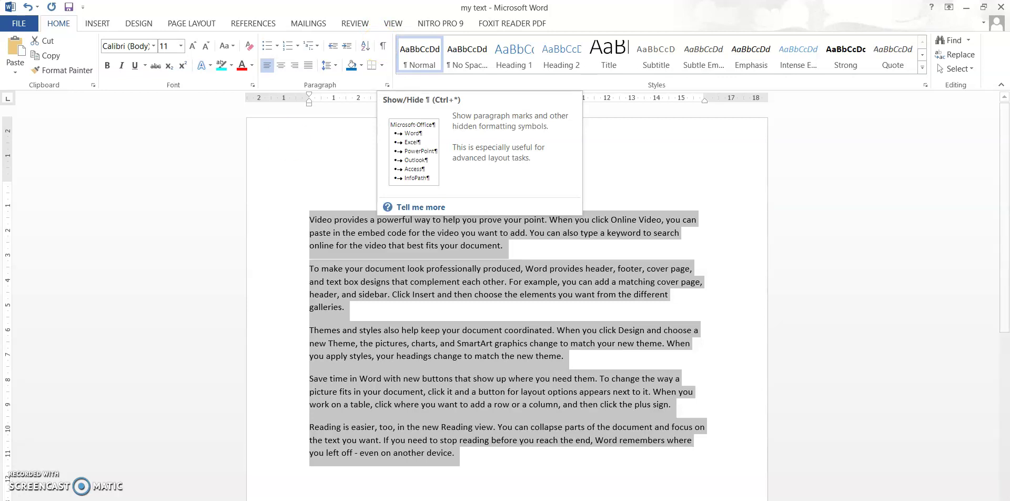
left_click(316, 197)
key("ctrl+a")
left_click(337, 217)
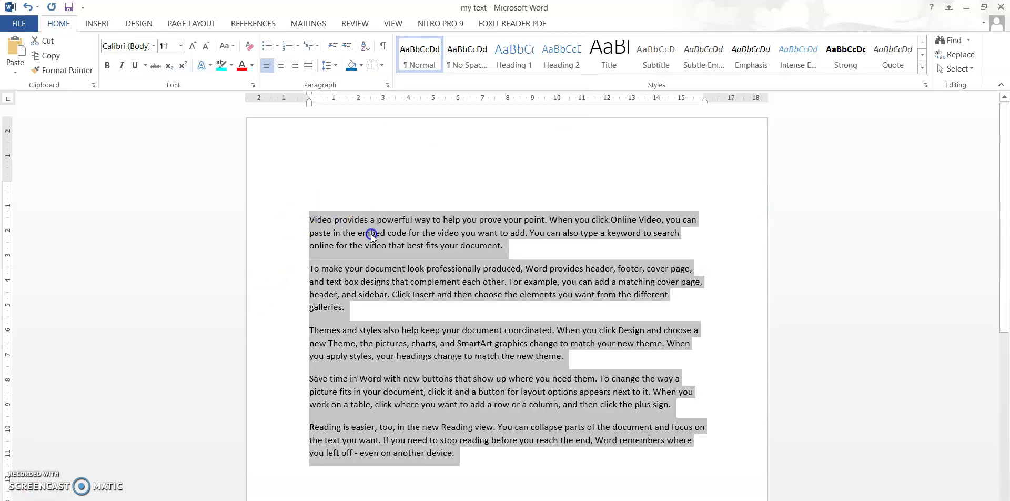
left_click(382, 46)
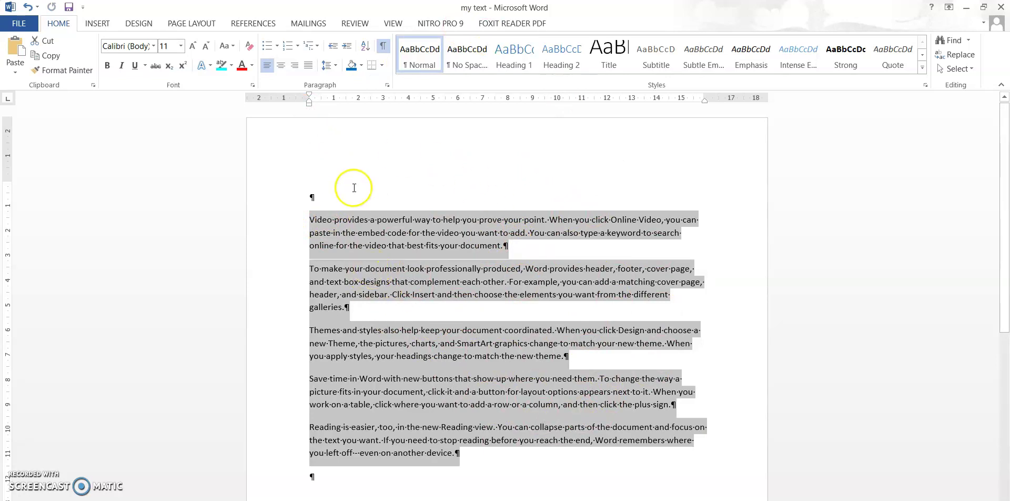
left_click(385, 46)
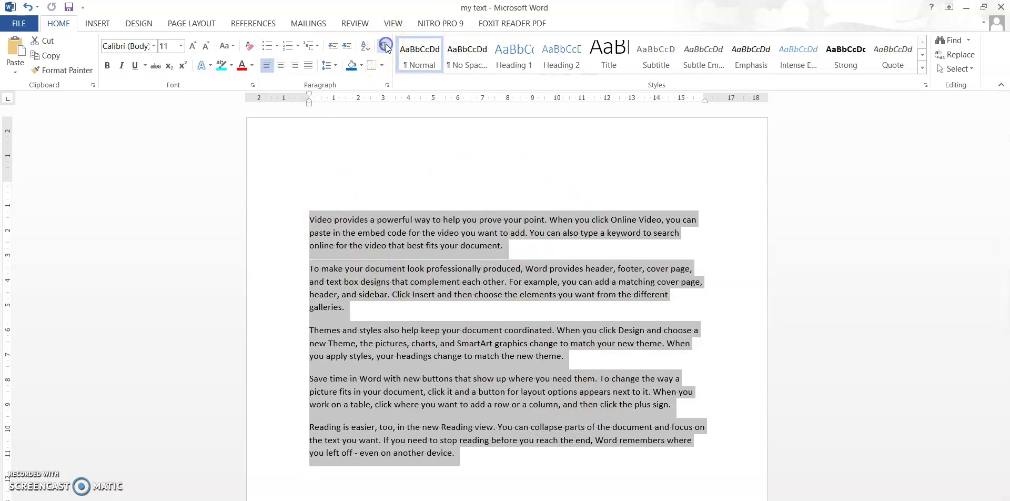
left_click(345, 184)
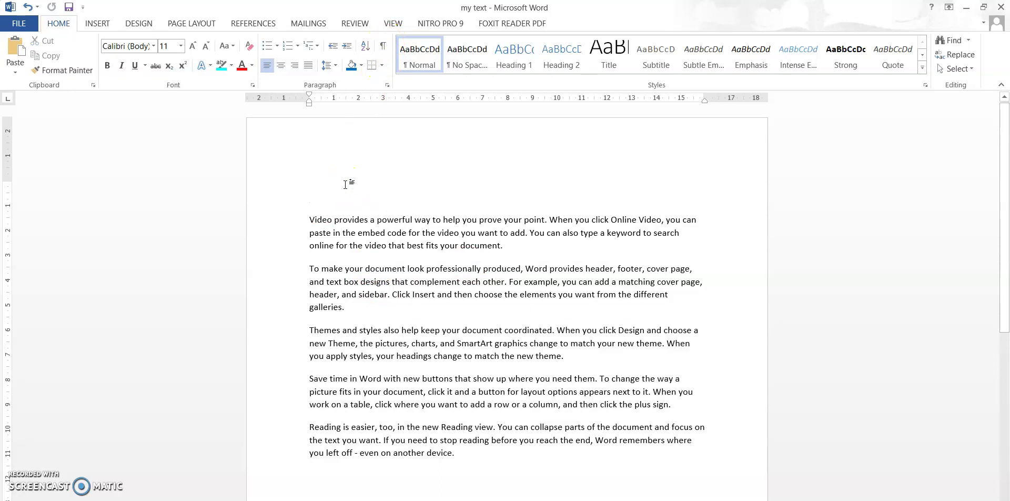
Sort the five sample paragraphs as text in ascending order, with no header row
left_click_drag(314, 225, 487, 456)
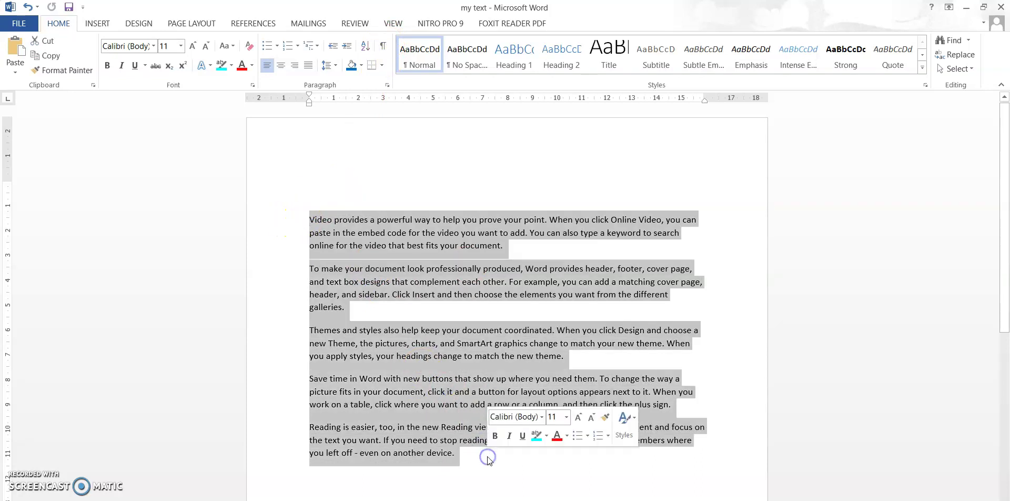
left_click(368, 46)
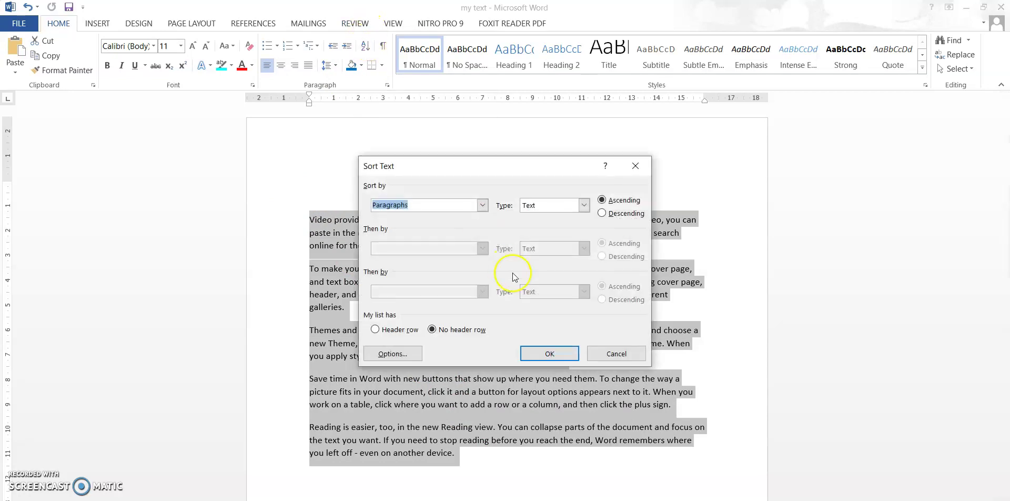
left_click(482, 205)
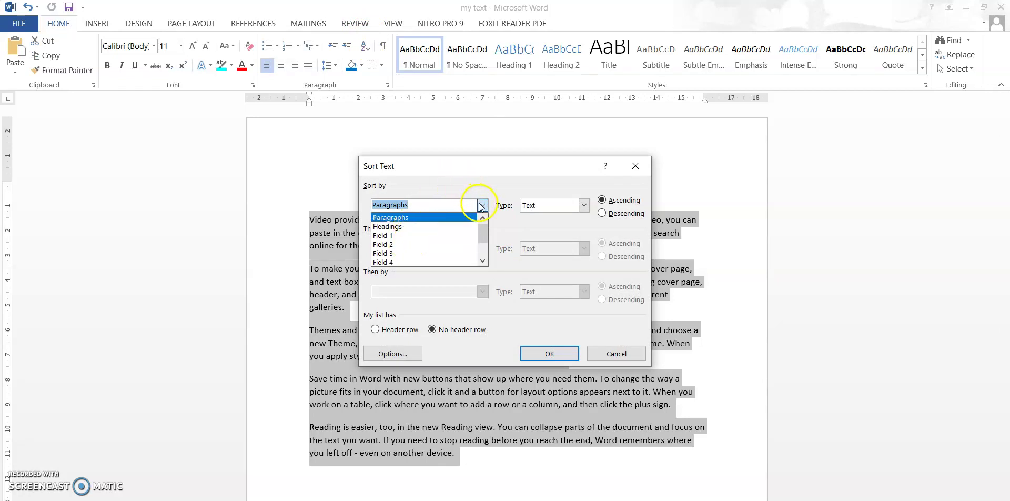
left_click(481, 205)
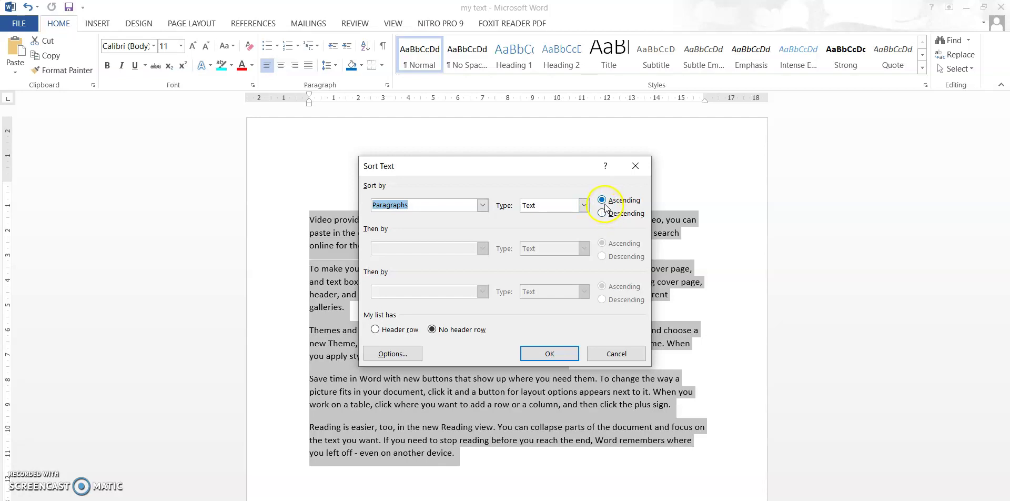
left_click(544, 353)
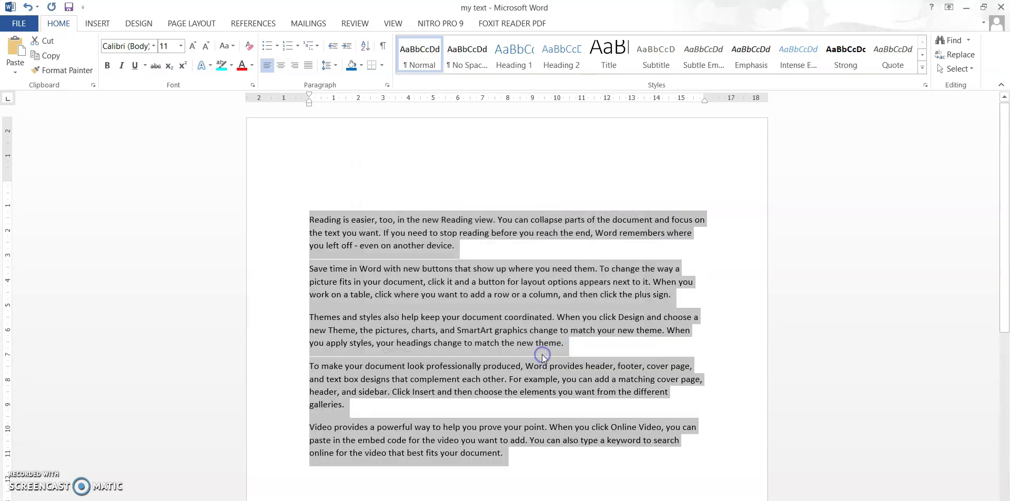
left_click(298, 222)
left_click(306, 221)
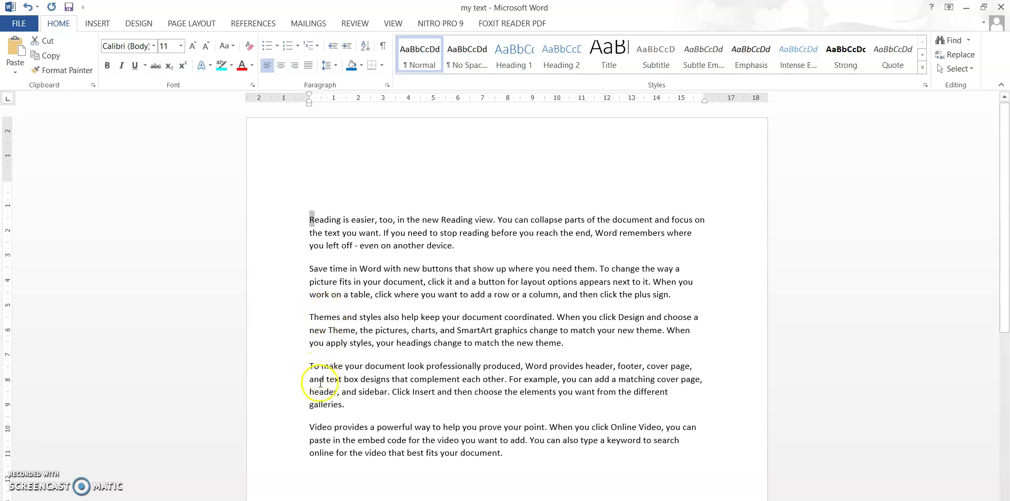
left_click(298, 220)
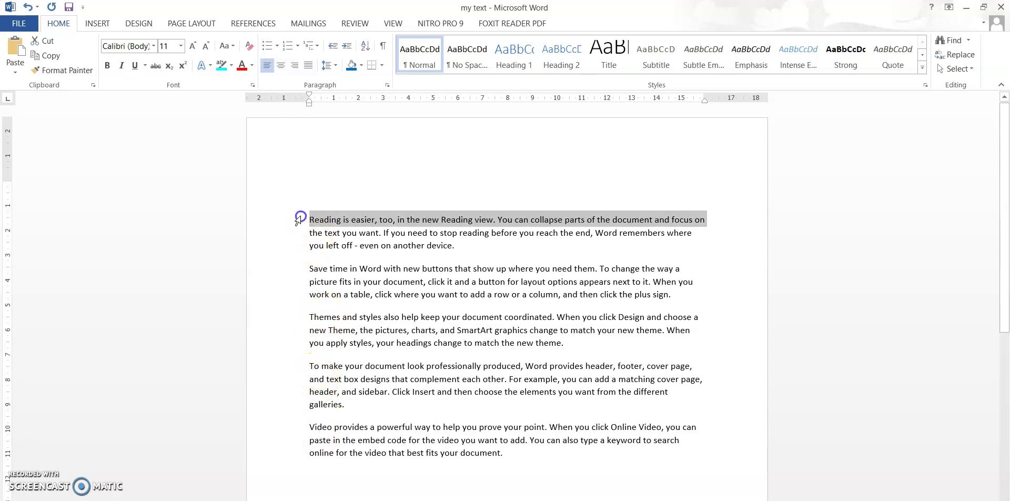
left_click(284, 241)
left_click(332, 149)
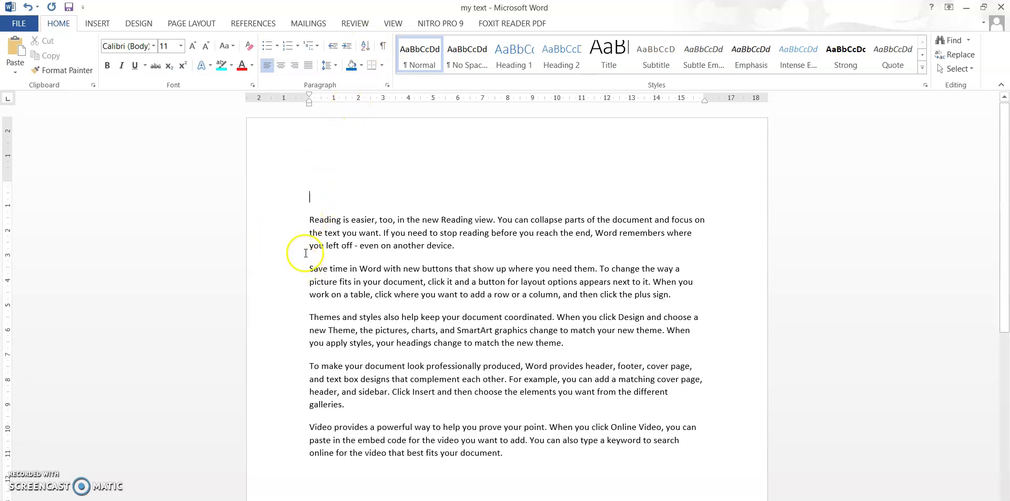
Sort the sample paragraphs again in ascending order, using Number as the sort type
left_click_drag(308, 219, 640, 440)
left_click(365, 45)
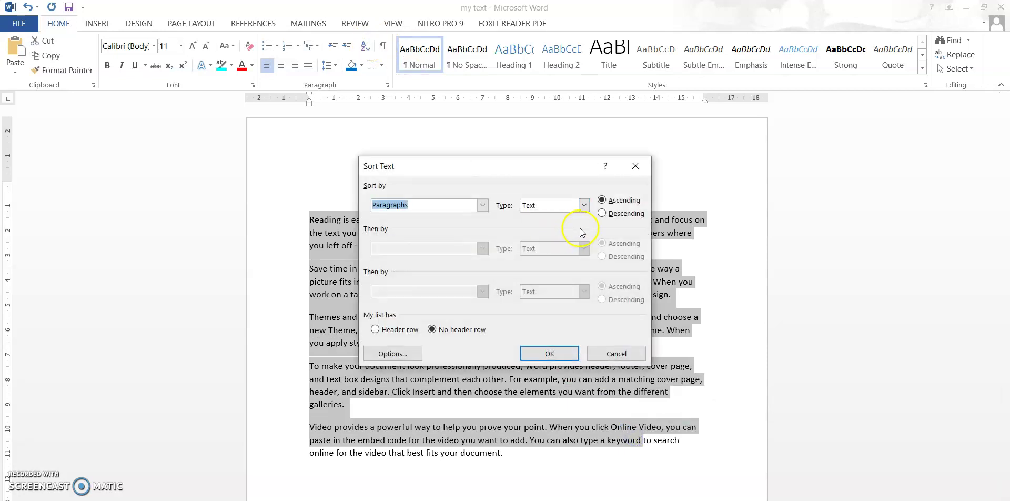
left_click(584, 205)
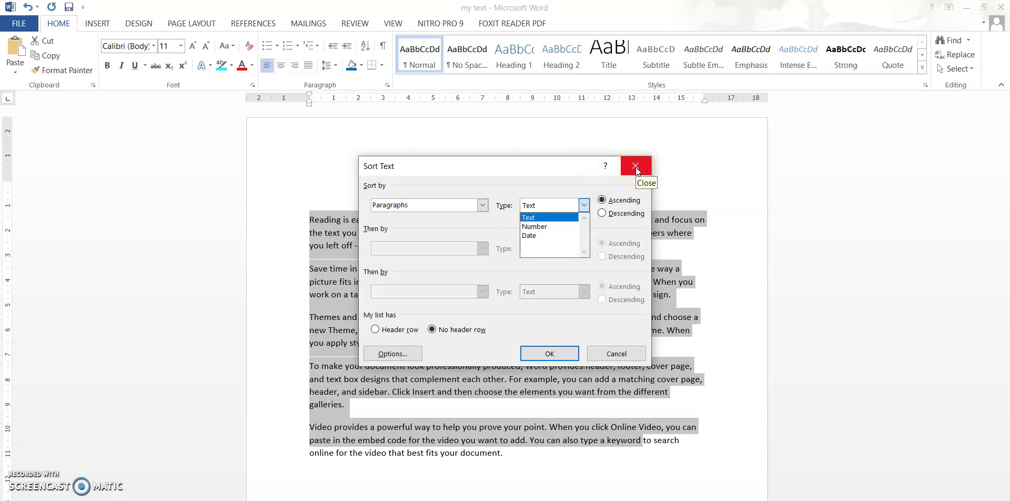
left_click(554, 226)
left_click(550, 352)
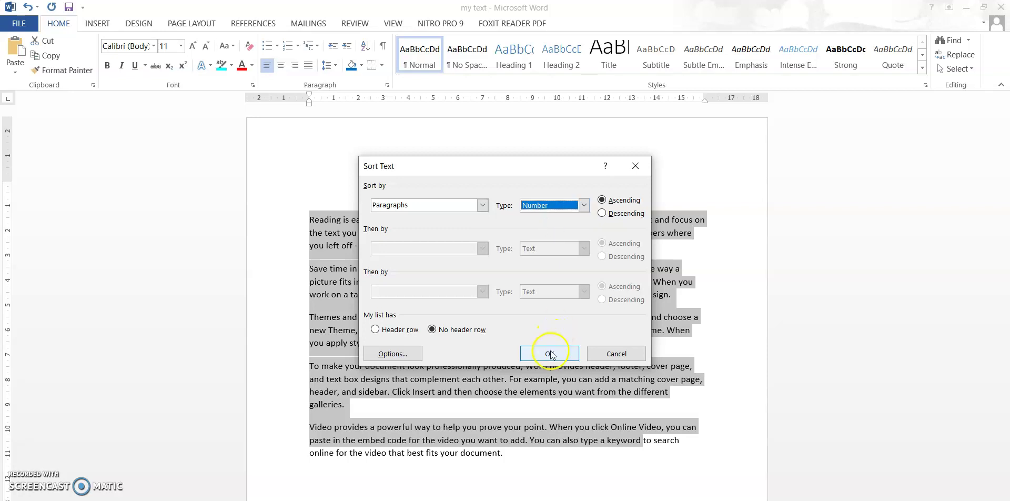
left_click(313, 196)
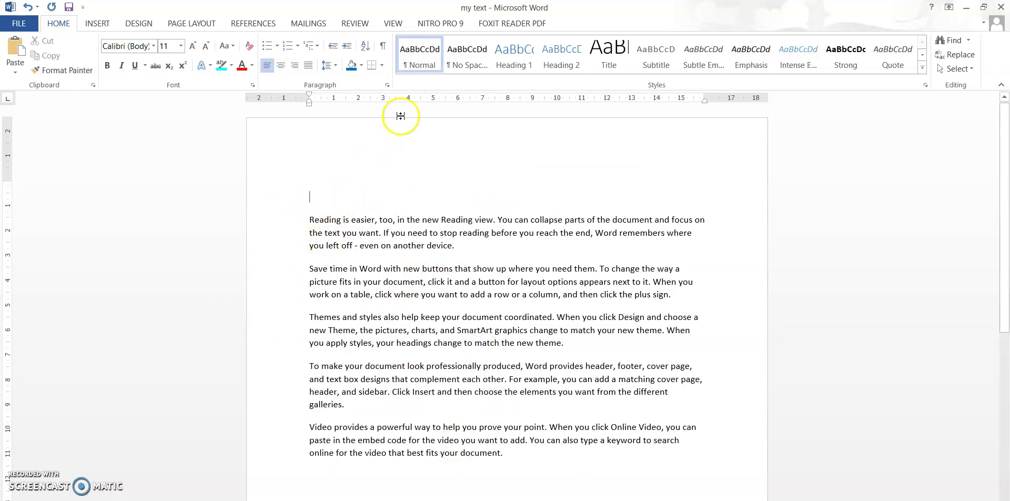
Select the first paragraph and turn on the display of gridlines from the border options
left_click_drag(306, 213, 449, 249)
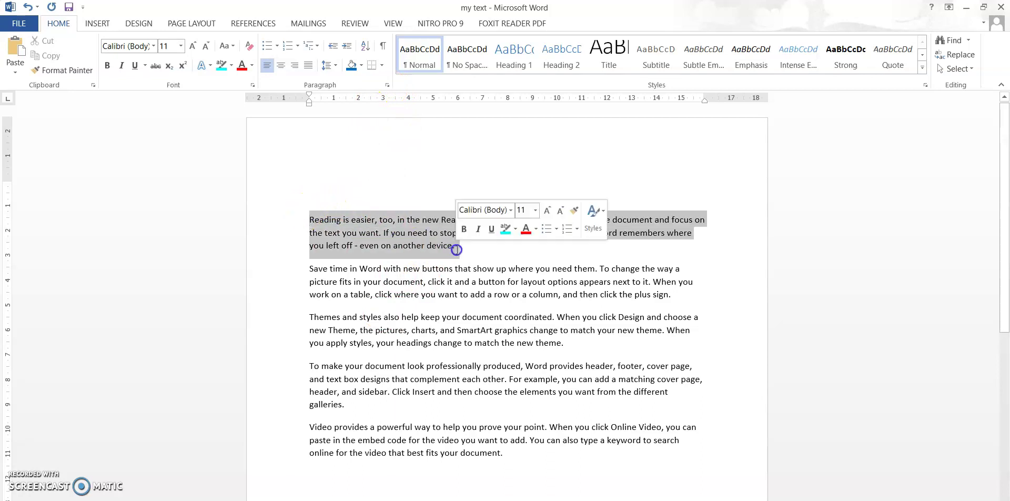
left_click(381, 66)
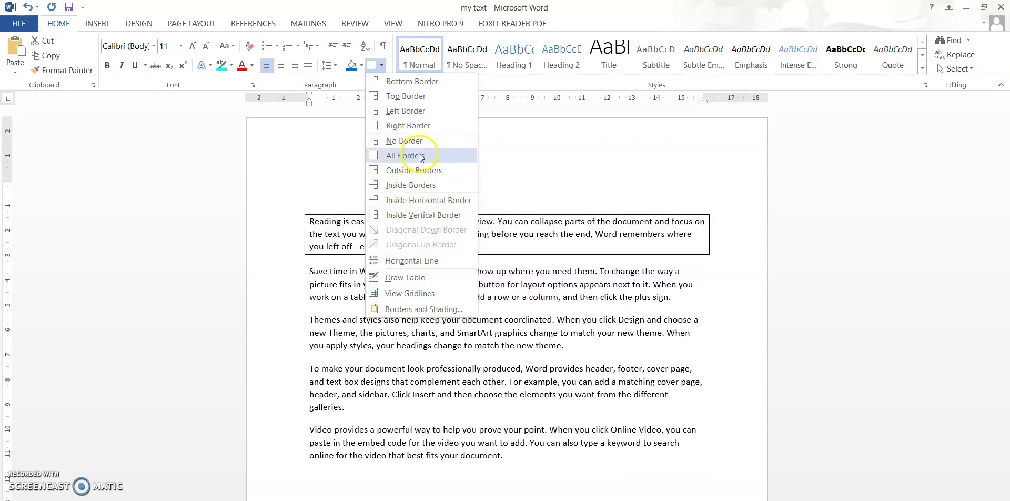
left_click(432, 294)
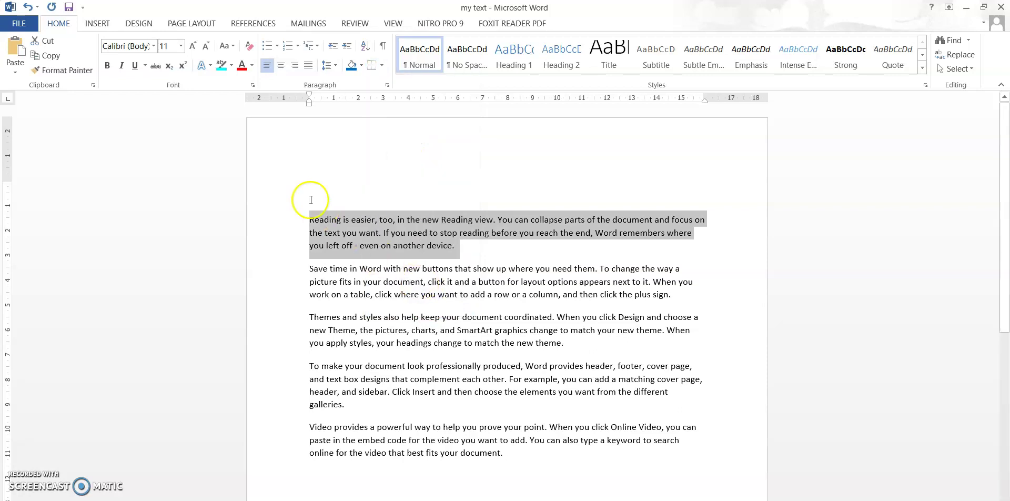
Apply a 3-D border setting around the blank first line and the first two paragraphs
left_click_drag(306, 206, 690, 299)
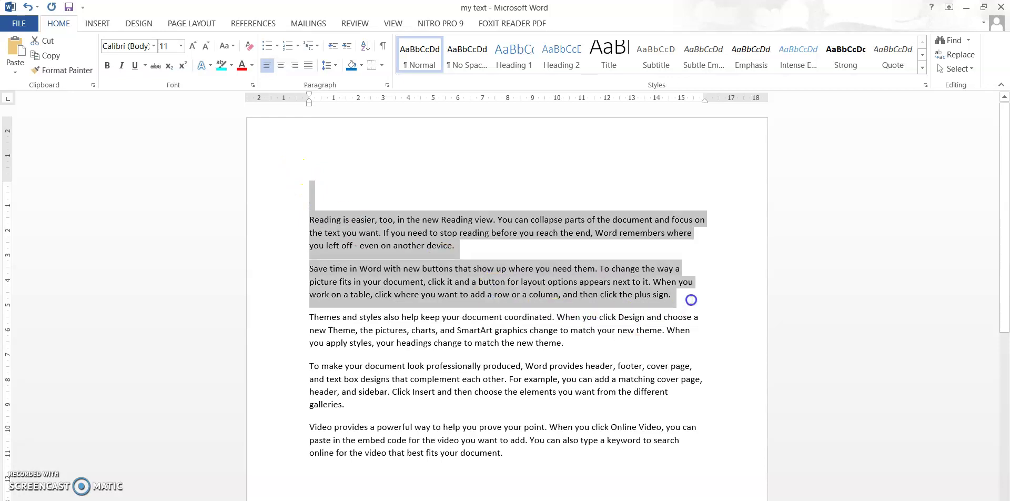
left_click(382, 65)
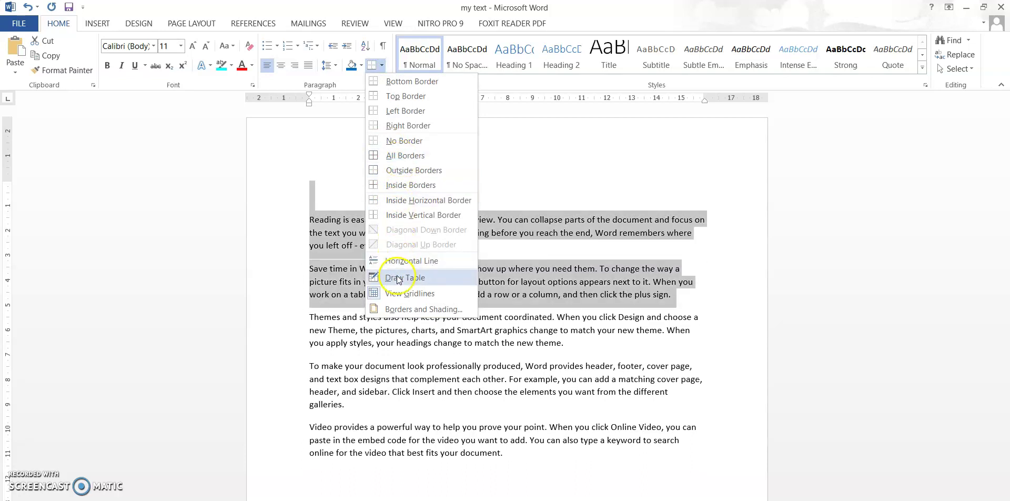
left_click(409, 310)
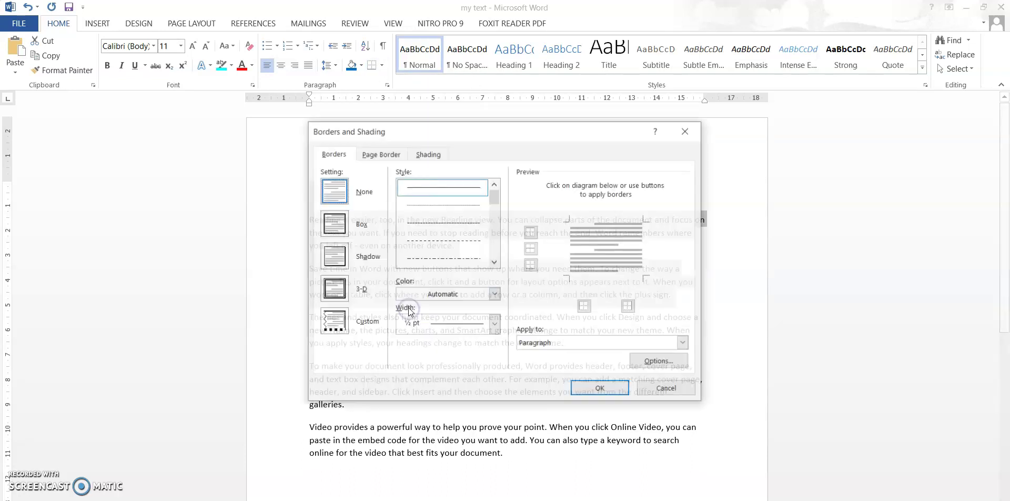
left_click(341, 227)
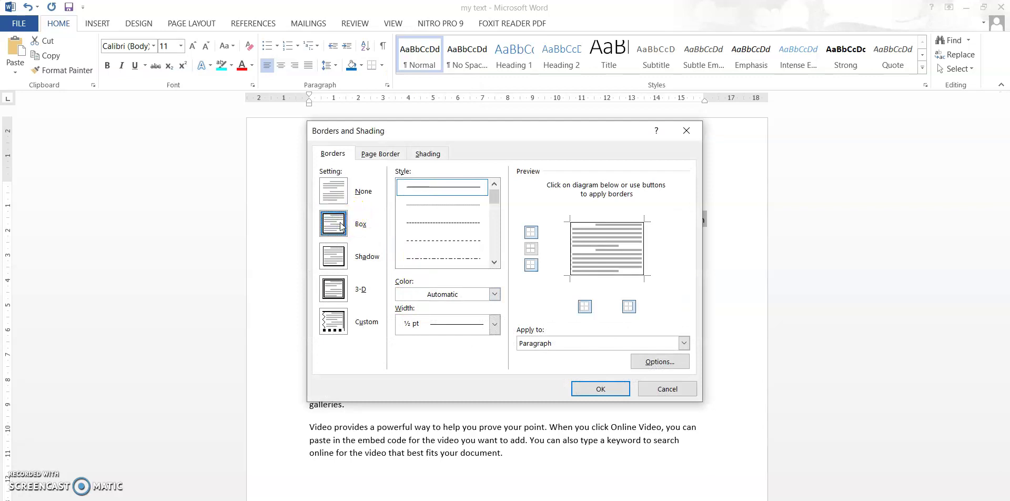
left_click(336, 287)
left_click(601, 395)
left_click(374, 122)
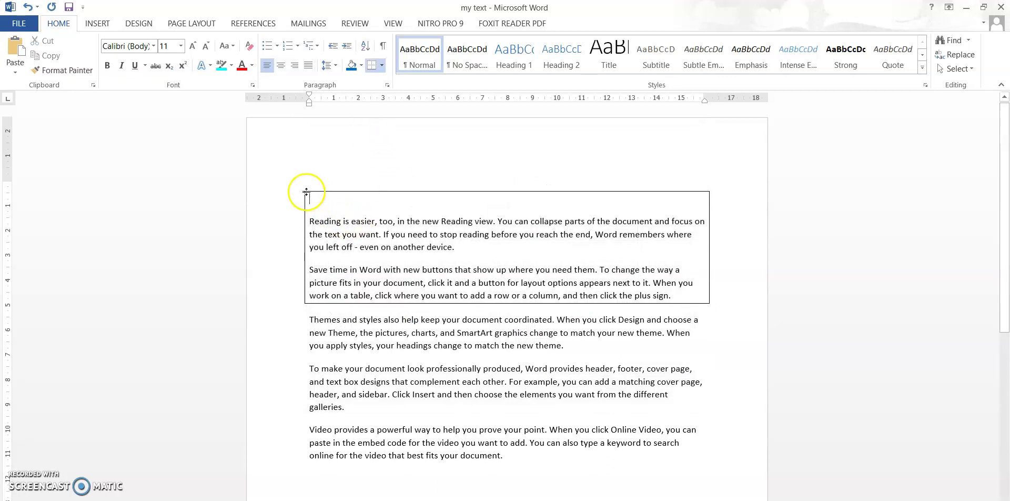
Undo the border around the first two paragraphs and the sort by number
left_click(381, 68)
left_click(274, 234)
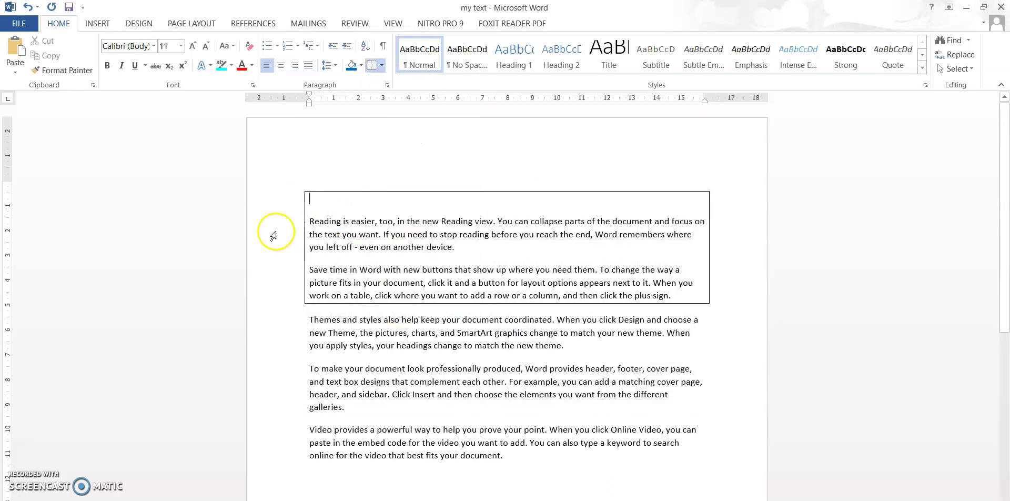
left_click(29, 7)
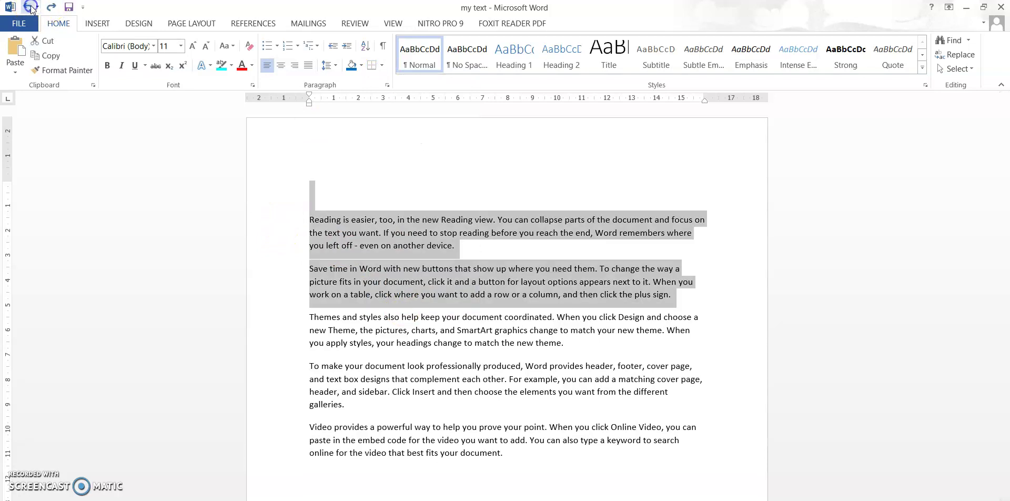
left_click(30, 7)
Apply all borders to the five selected sample paragraphs
left_click(379, 68)
left_click(382, 65)
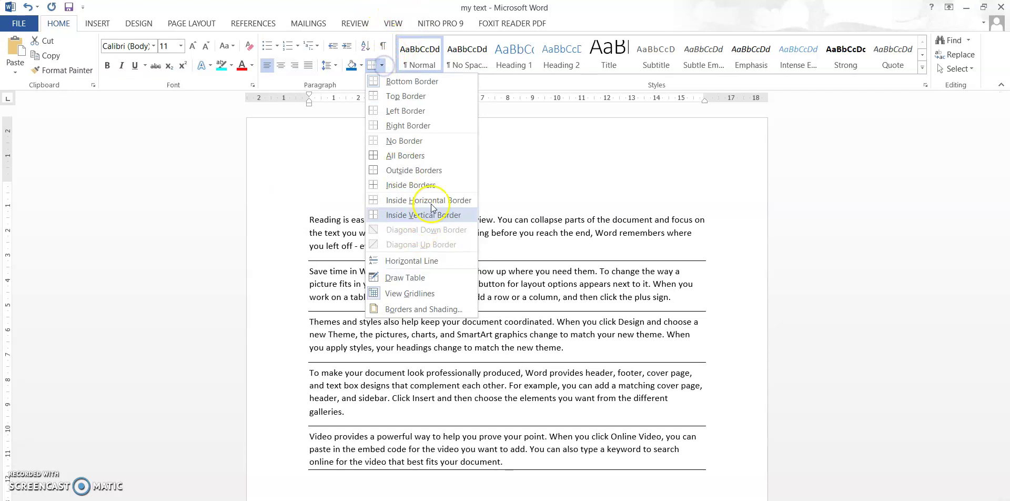
left_click(428, 154)
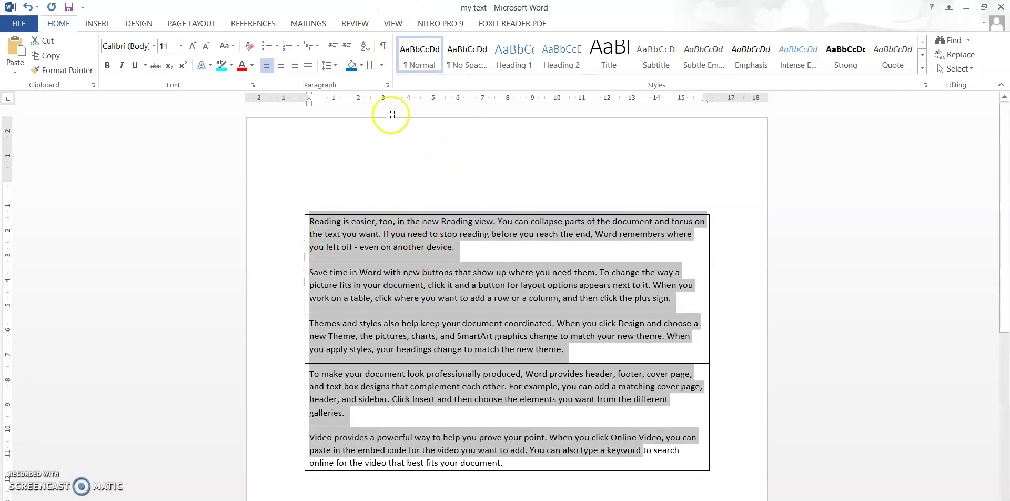
Choose the 3 pt thick-and-thin line style in the borders and shading settings for the selected paragraphs
left_click(382, 65)
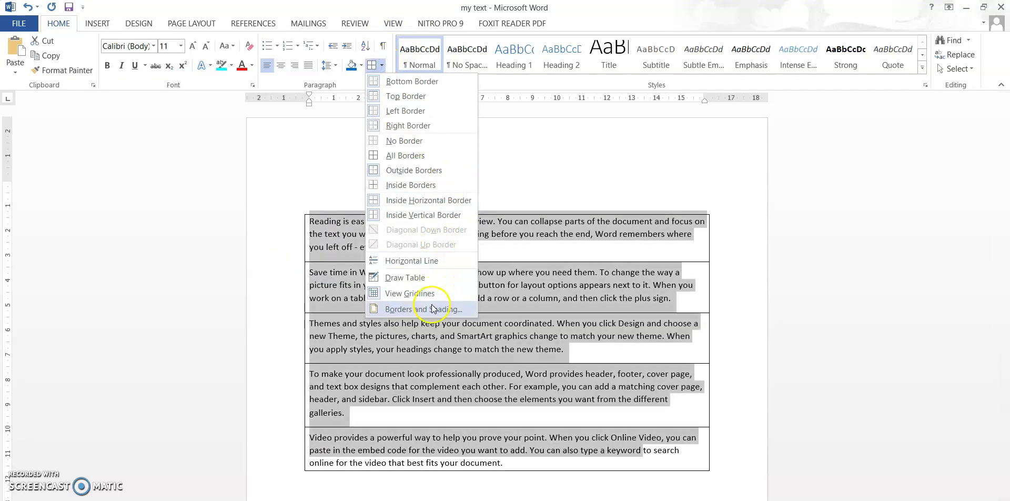
left_click(431, 310)
left_click(494, 294)
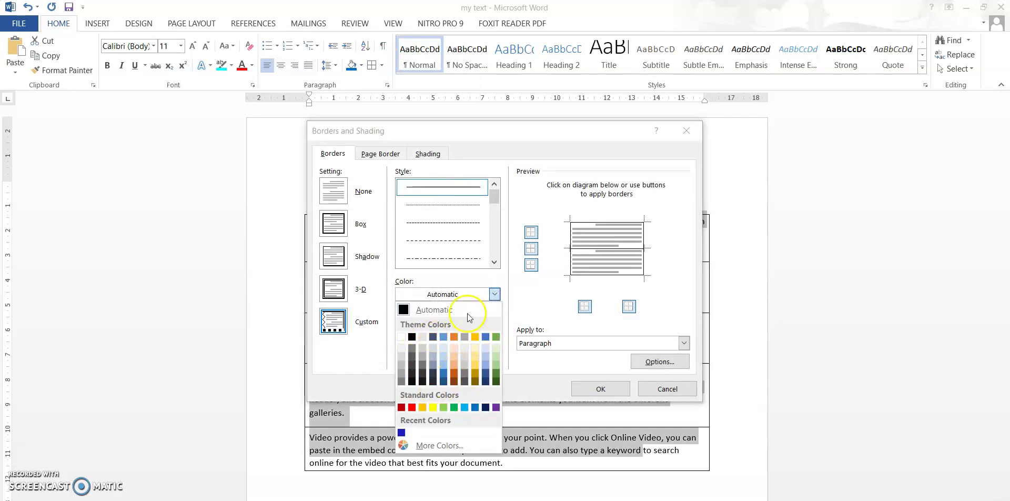
left_click(494, 294)
left_click_drag(492, 196, 490, 207)
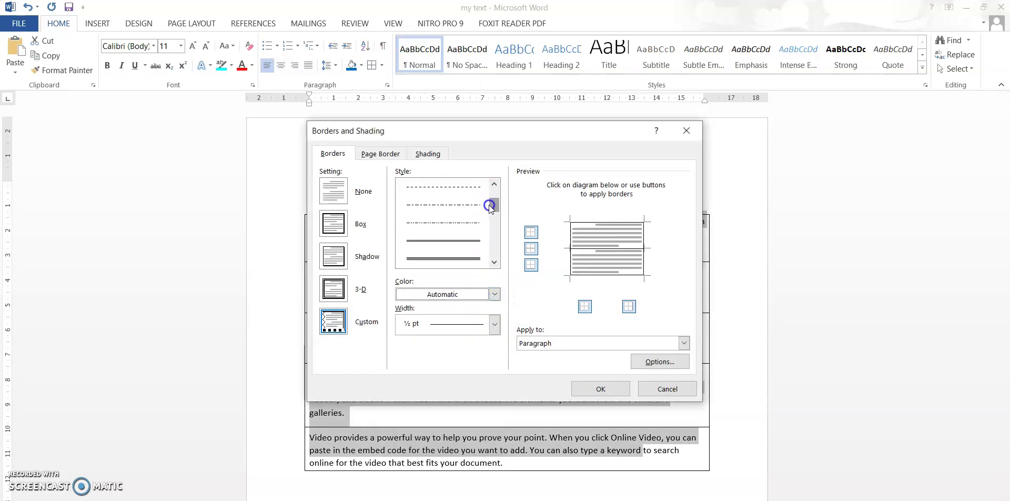
left_click(463, 204)
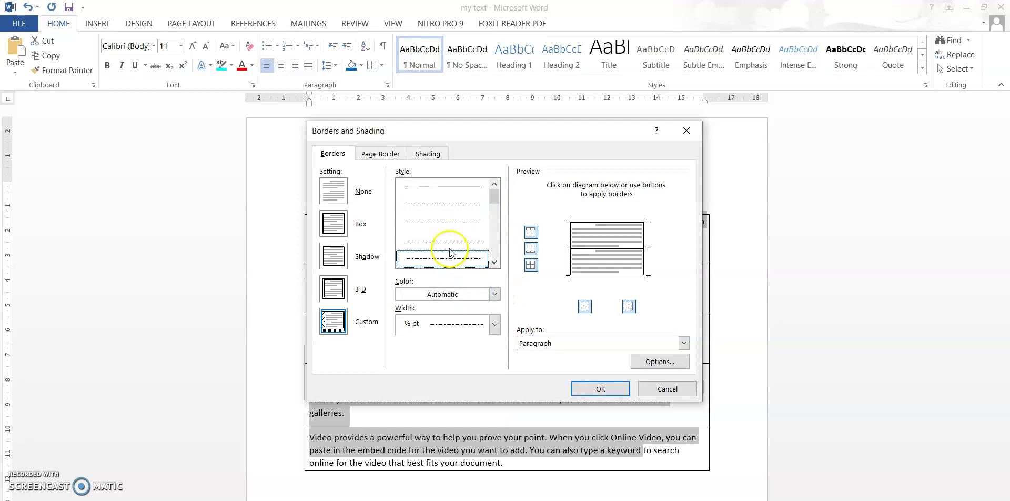
left_click(449, 221)
left_click_drag(494, 197, 491, 210)
left_click(457, 256)
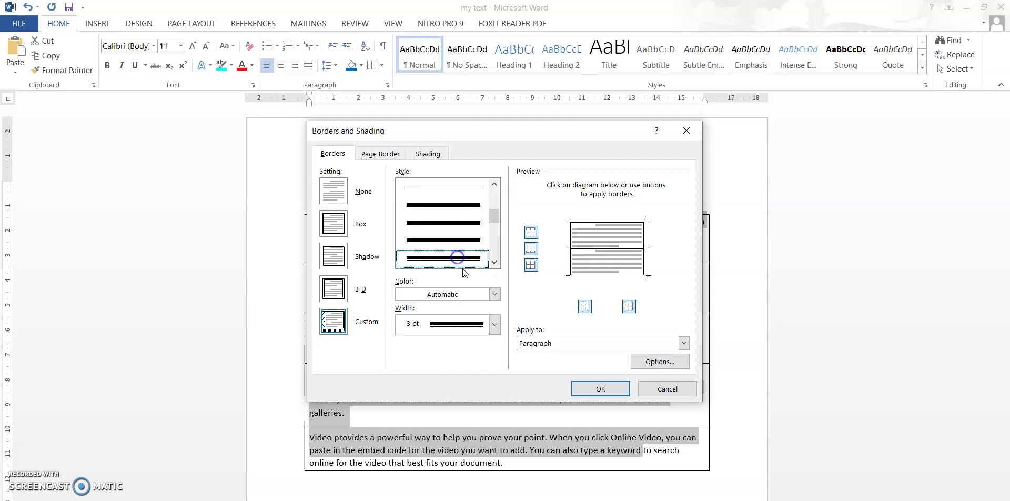
left_click(494, 324)
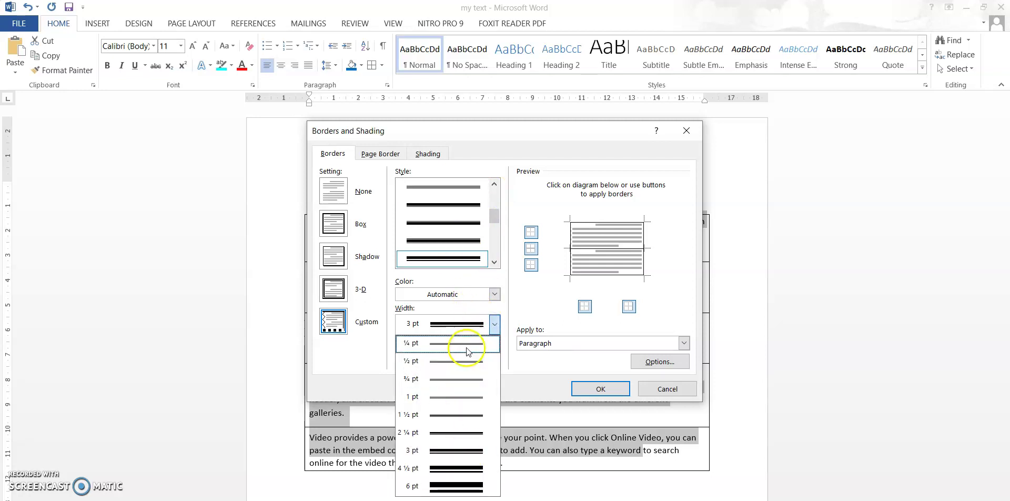
Apply the thick-and-thin border to the selected text instead of the paragraphs, using the 3-D setting
left_click(640, 341)
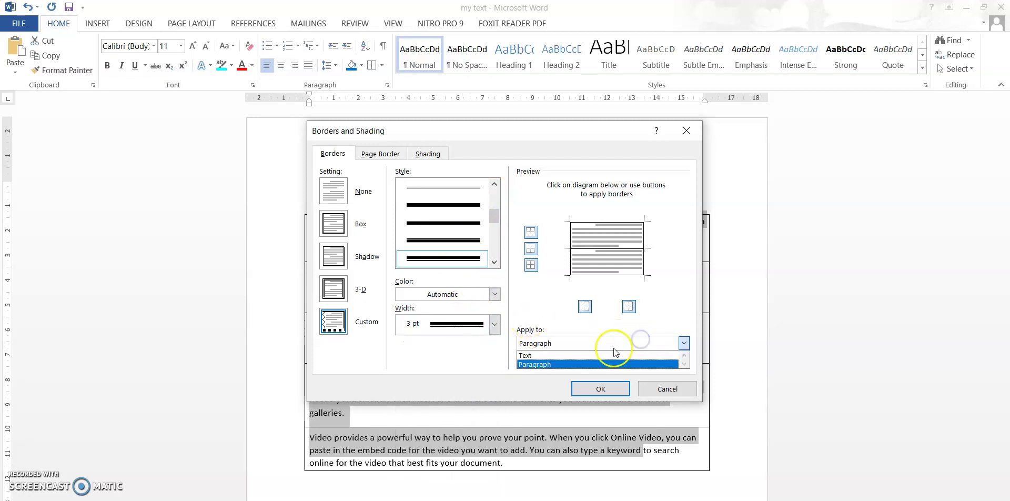
left_click(558, 355)
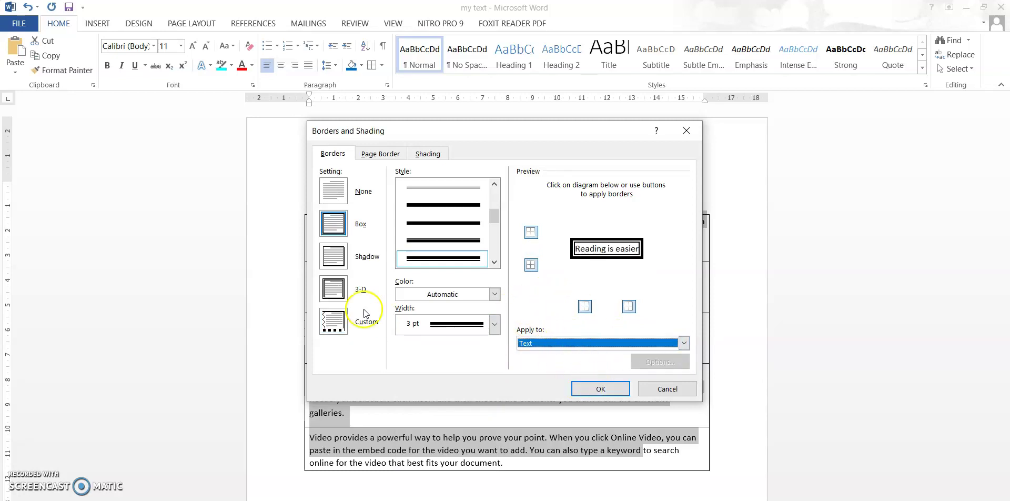
left_click(345, 298)
left_click(599, 388)
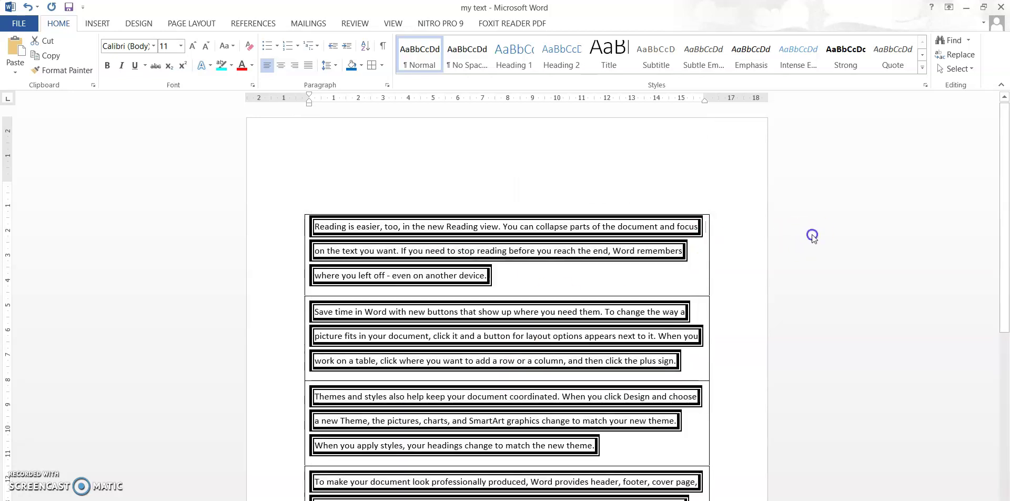
Select the whole text from the blank first line to the end and set it to No Border
left_click_drag(293, 210, 651, 351)
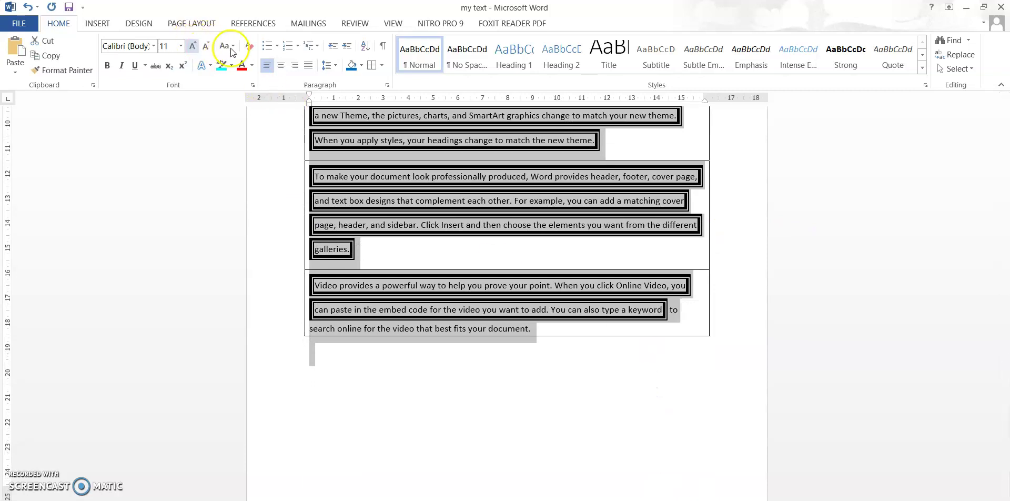
left_click(381, 65)
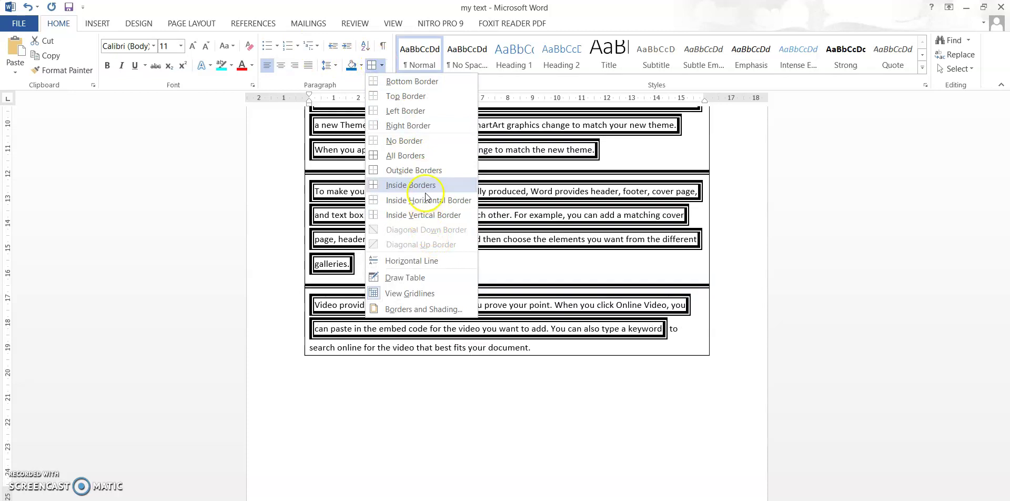
left_click(424, 147)
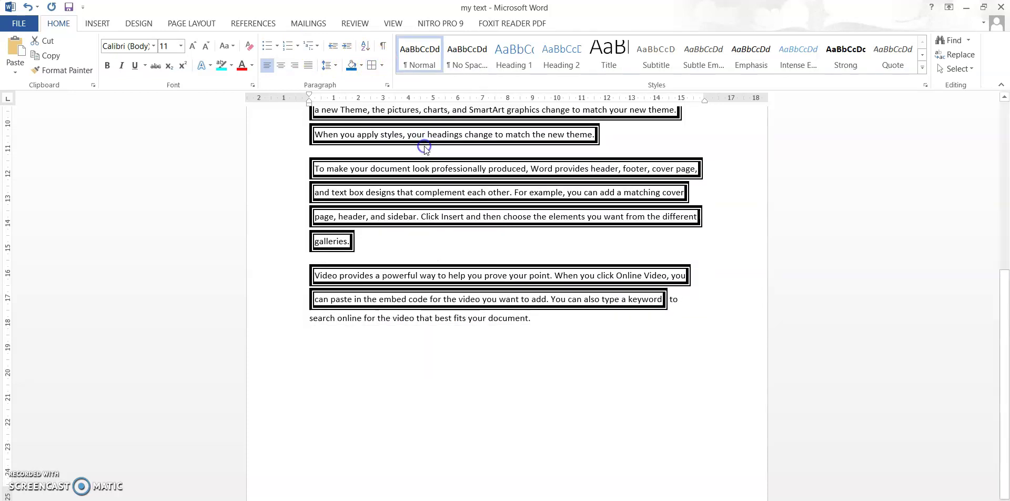
Undo the border removal and the thick-and-thin text border
left_click_drag(1002, 428, 1005, 271)
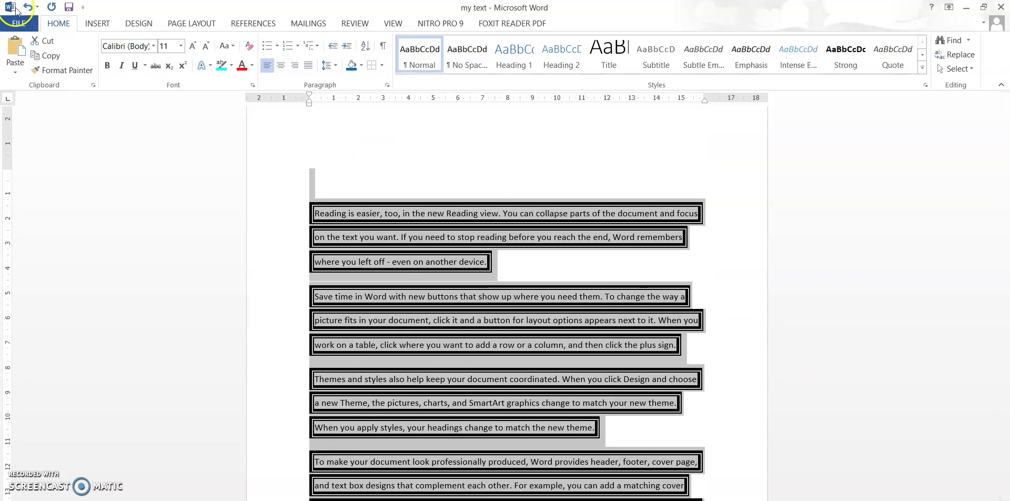
left_click(27, 7)
left_click(28, 7)
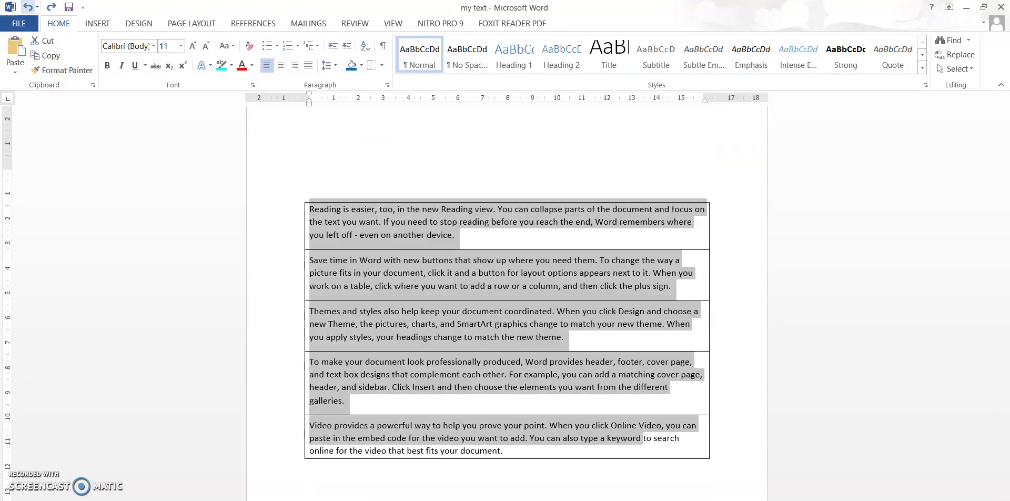
Choose a medium blue theme colour as the shading fill for the selected paragraphs in the borders and shading settings
left_click(385, 68)
left_click(447, 377)
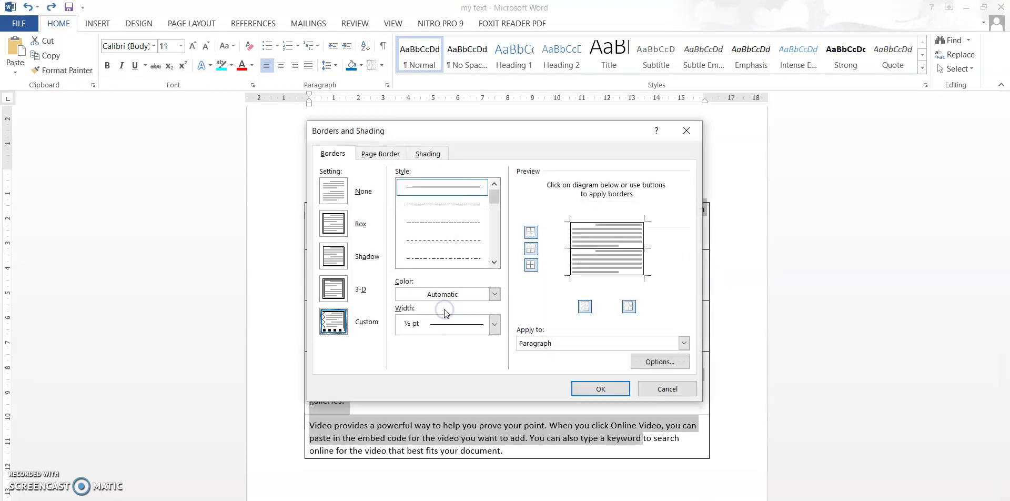
left_click(385, 154)
left_click(425, 153)
left_click(395, 187)
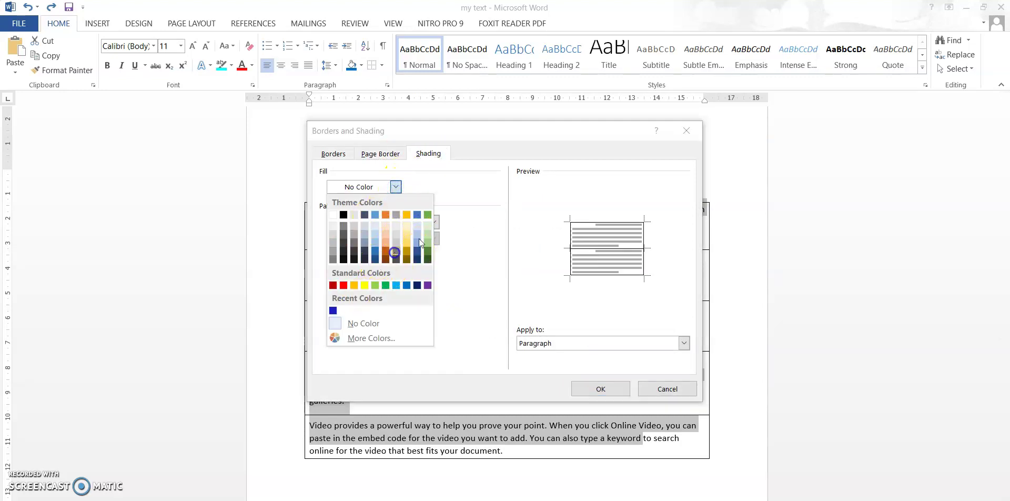
left_click(419, 239)
Set the shading pattern style to Solid (100%), apply it to the paragraphs and deselect the text
left_click(432, 221)
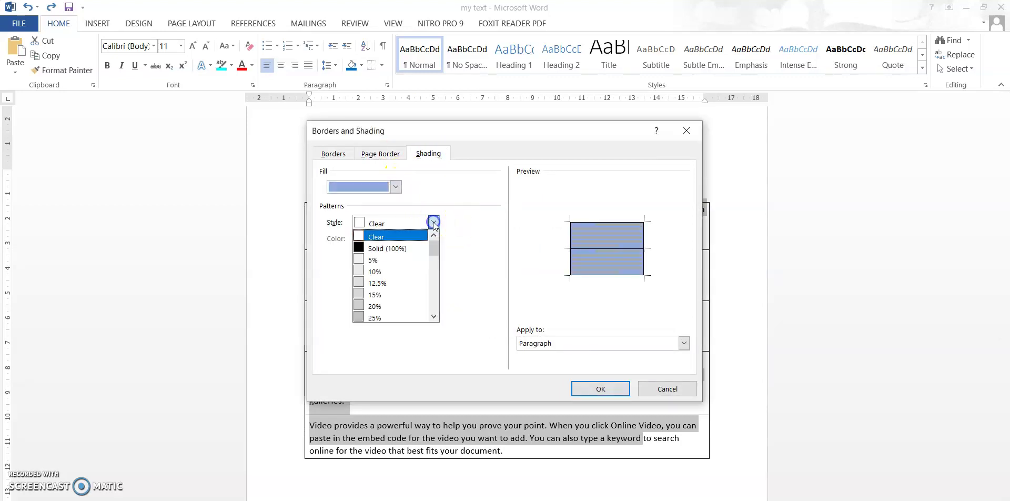
left_click(383, 261)
left_click(433, 222)
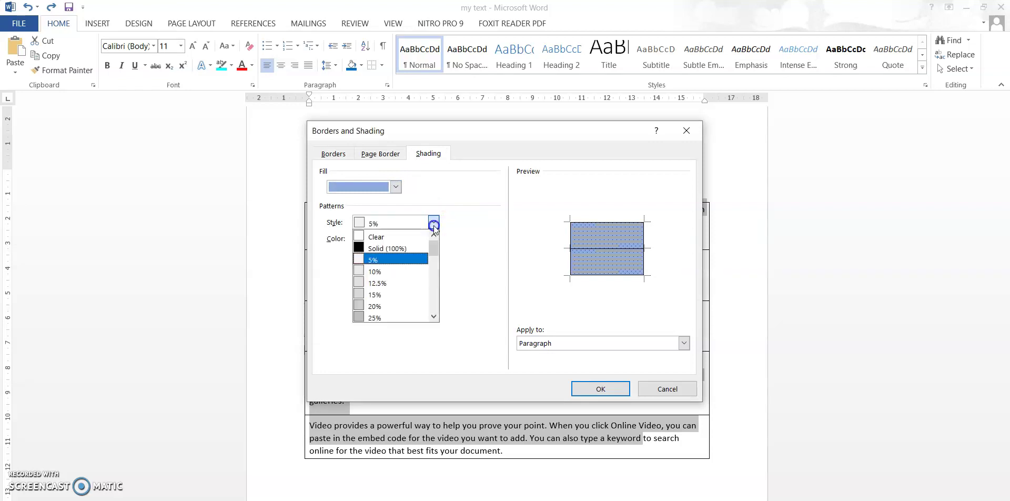
left_click(389, 248)
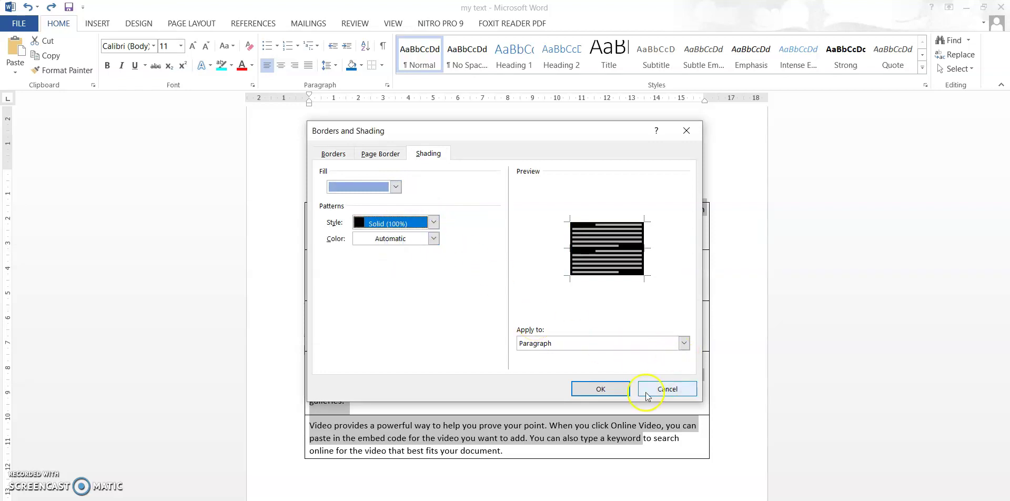
left_click(599, 388)
left_click(767, 306)
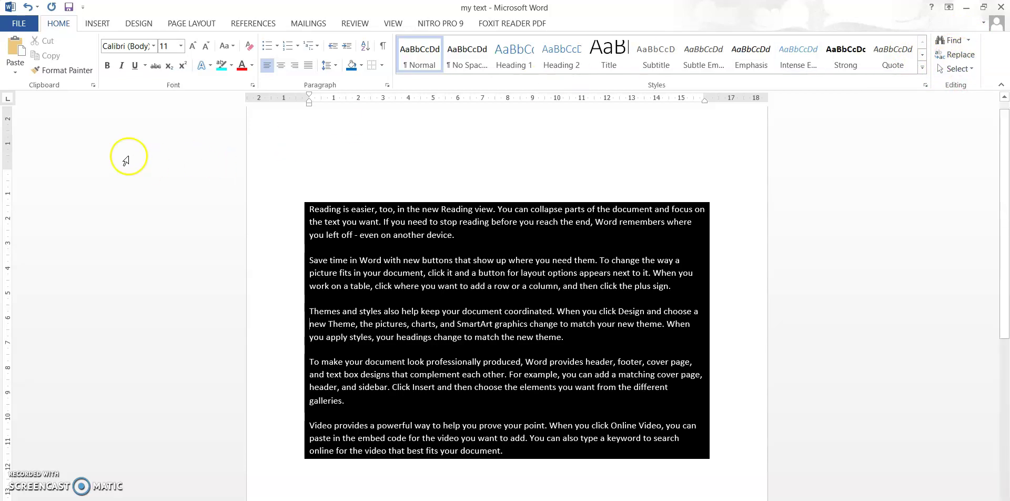
Delete the shaded sample paragraphs and generate fresh sample text with =rand()
left_click(98, 24)
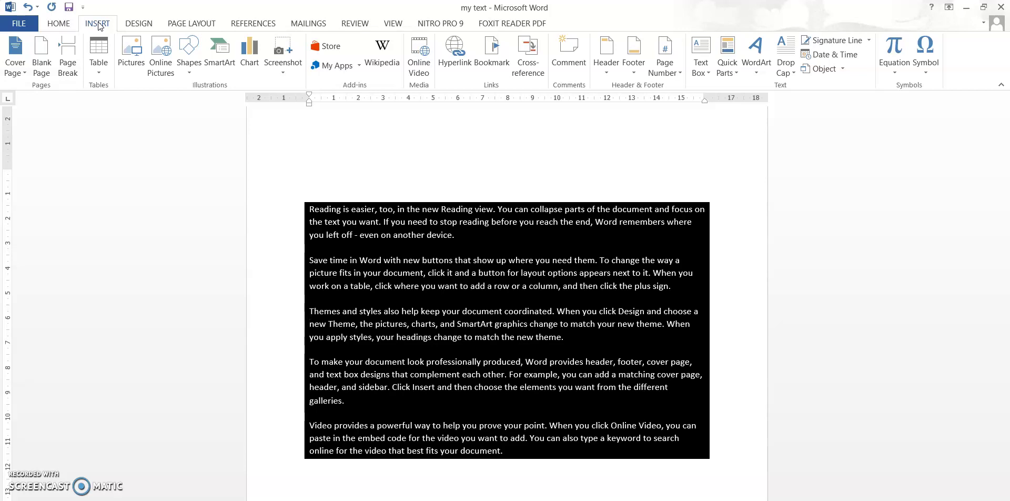
left_click_drag(304, 202, 668, 463)
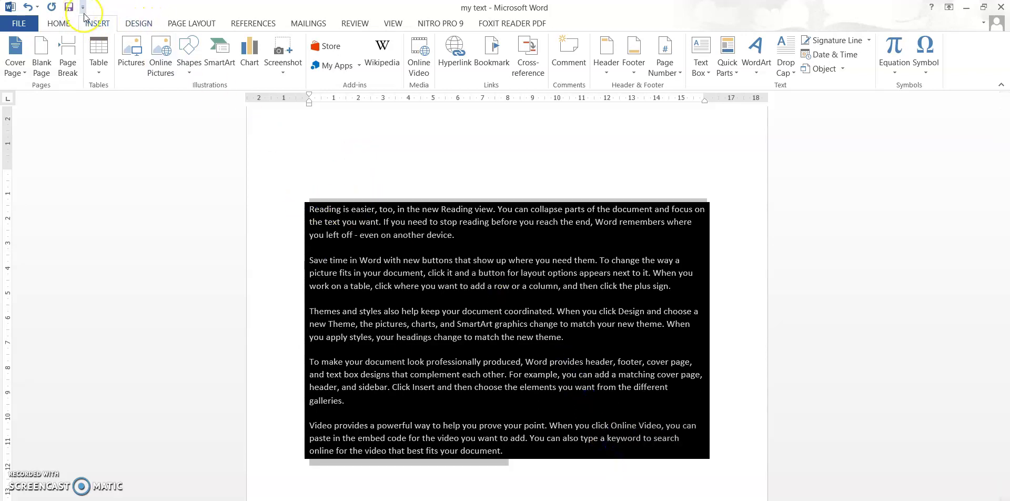
key("Delete")
left_click_drag(1007, 225, 1008, 171)
left_click(339, 212)
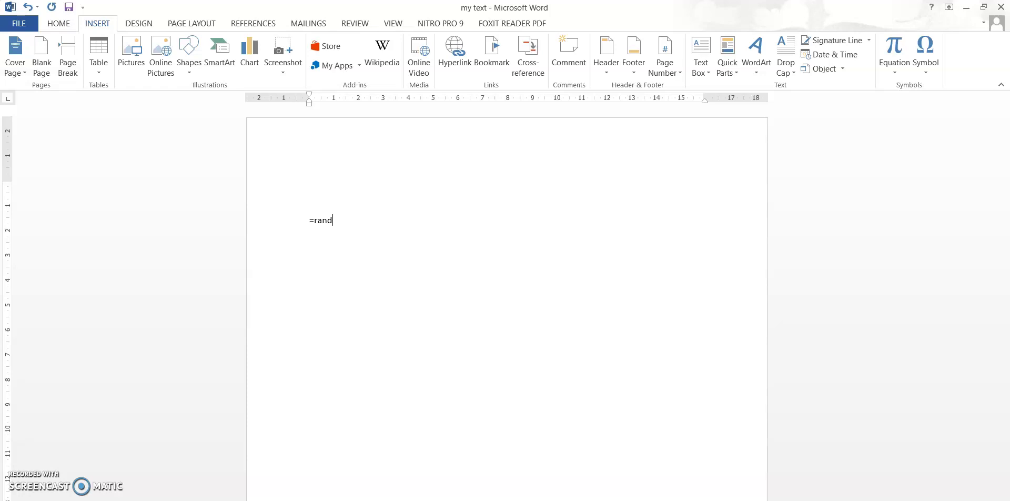
type("=rand()")
key("Return")
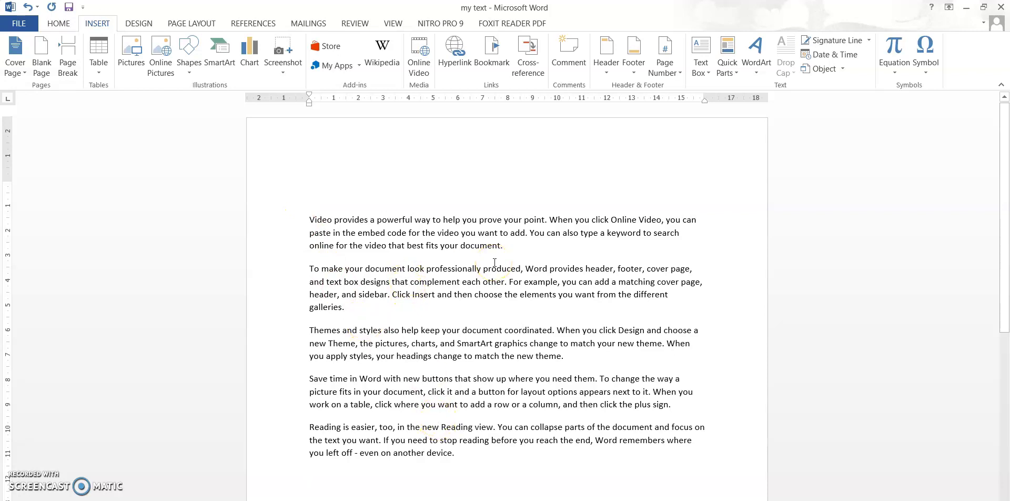
Insert the built-in Motion cover page and look over its placeholders from the bottom back to the title
left_click(20, 67)
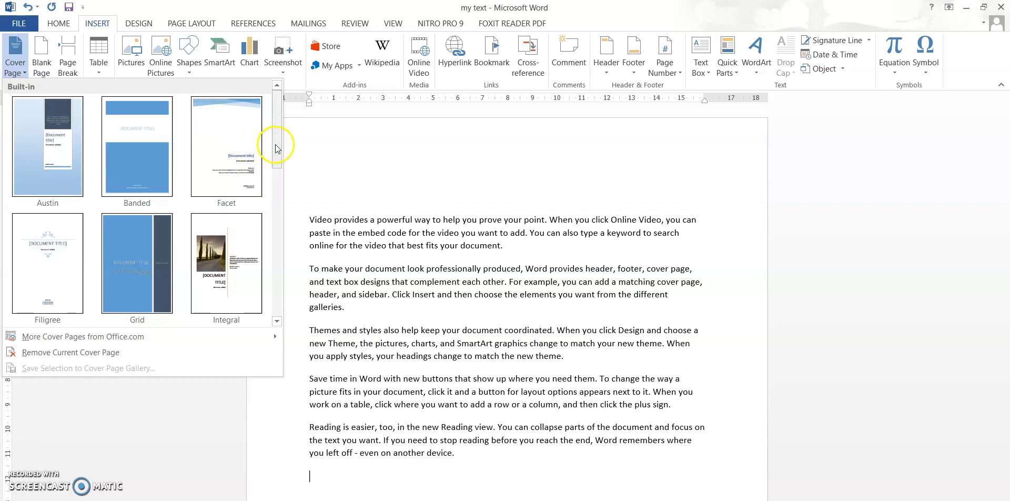
left_click_drag(276, 146, 265, 206)
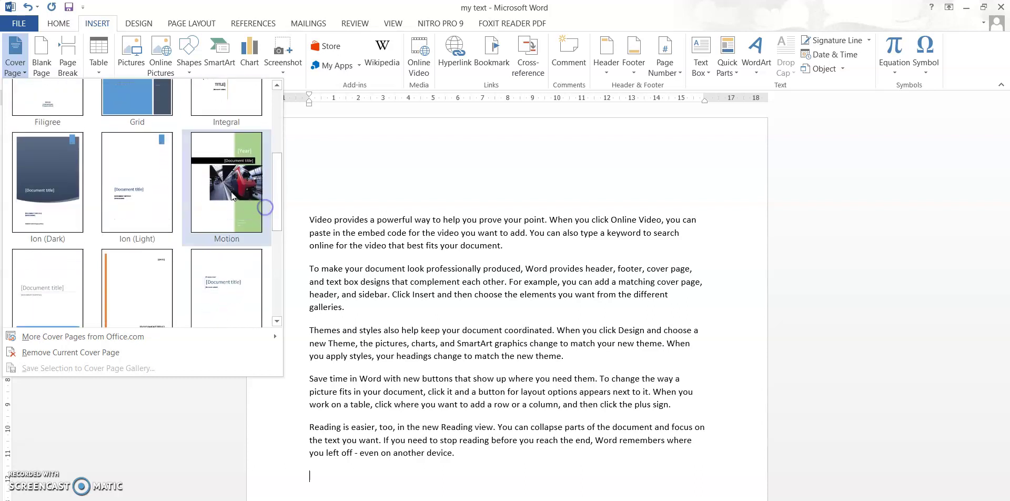
left_click(216, 181)
left_click_drag(1005, 195, 993, 310)
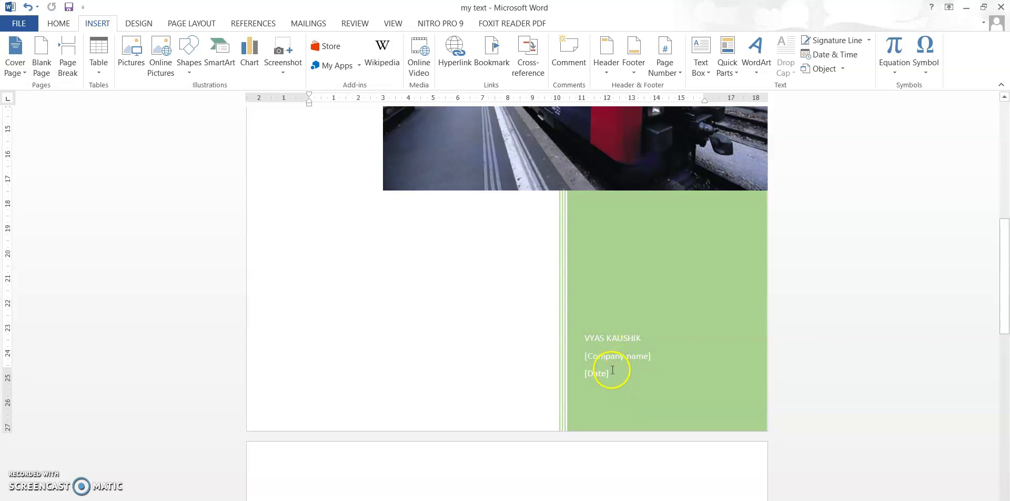
left_click_drag(1005, 337, 1001, 234)
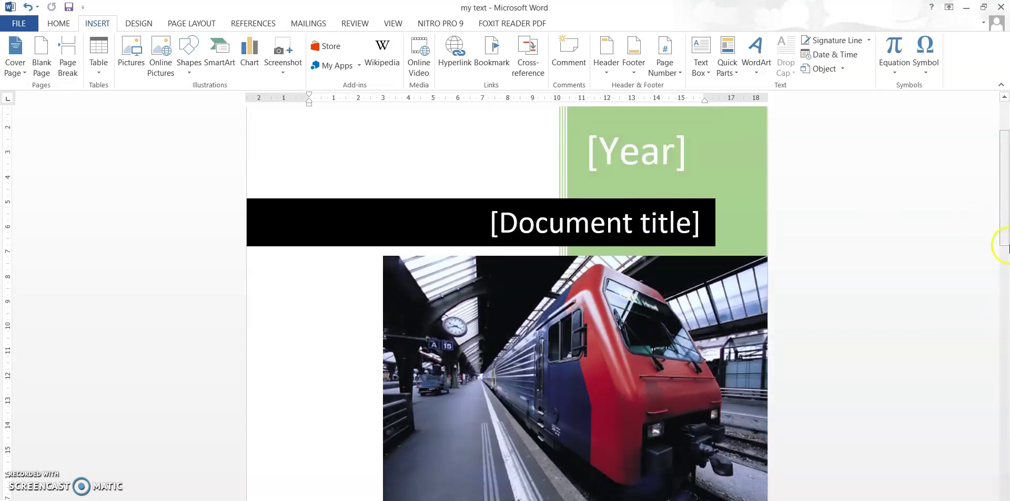
left_click_drag(1001, 245, 1003, 190)
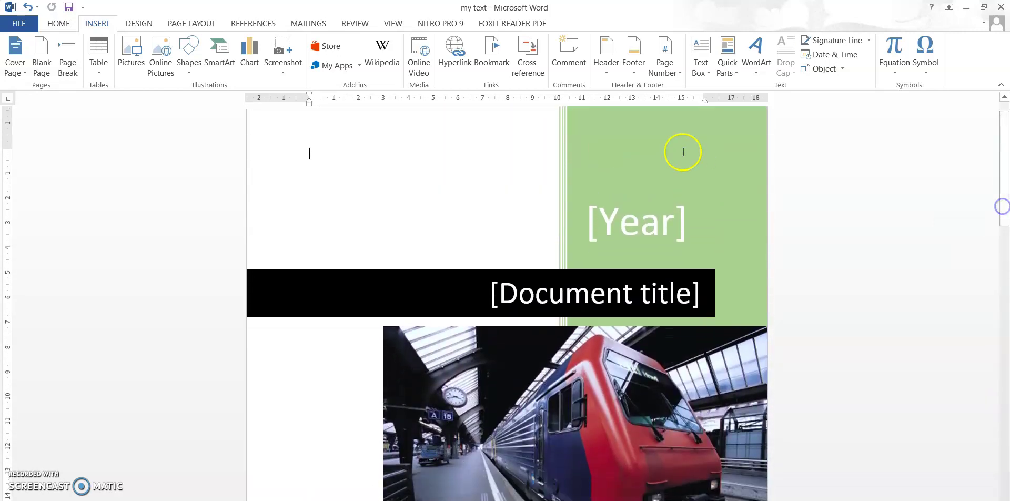
Examine the drawing format tools available for the cover page's year text box
left_click(655, 226)
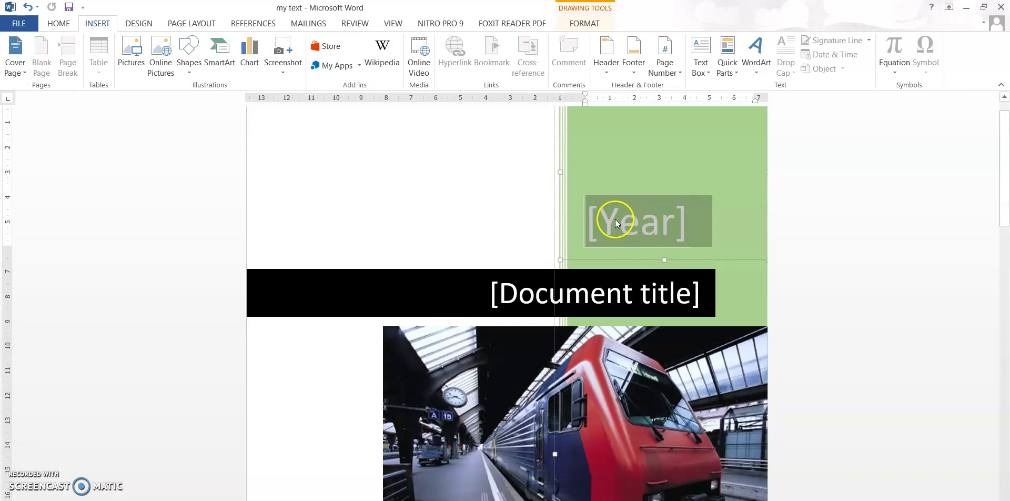
left_click(589, 23)
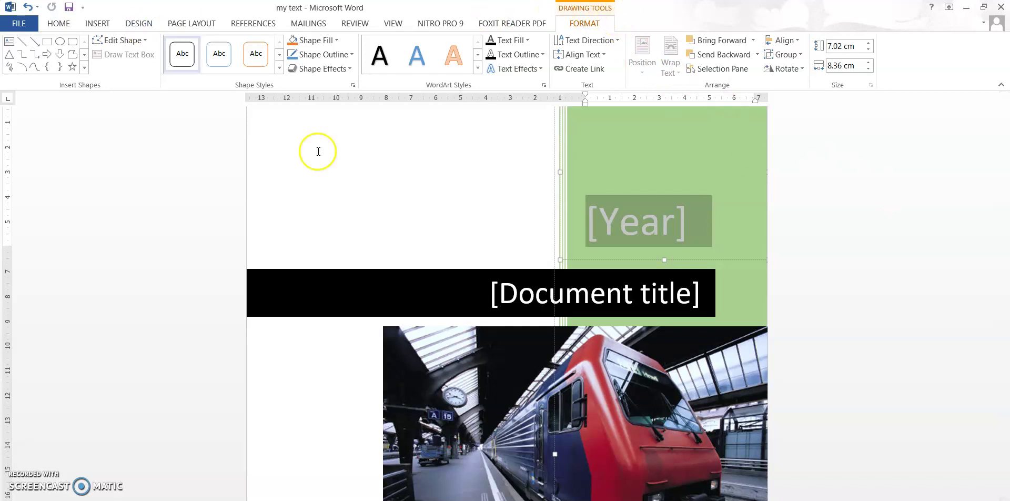
left_click(454, 231)
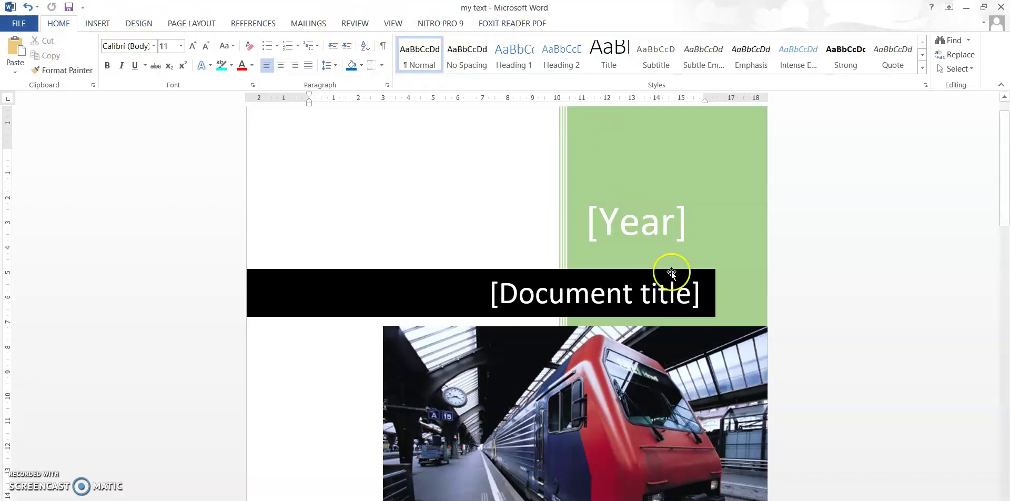
left_click(626, 225)
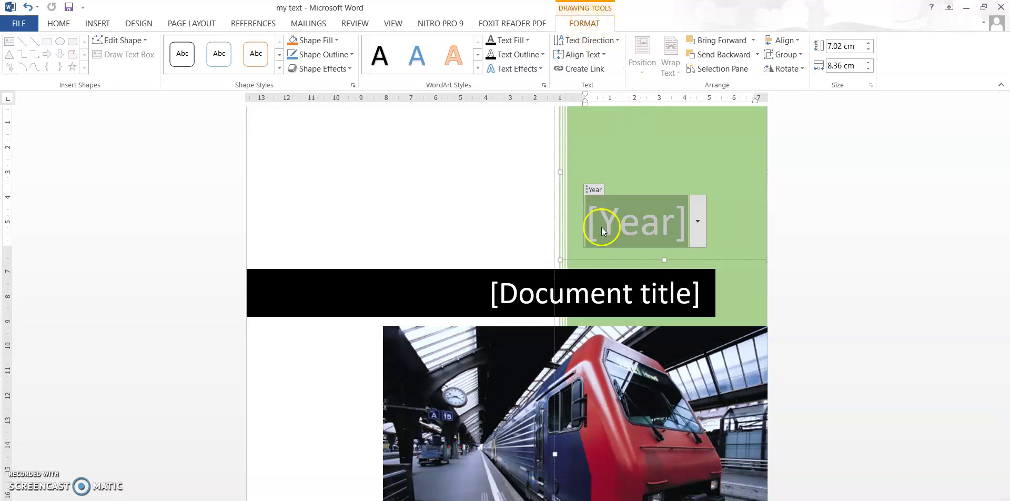
Select the cover page's train picture and show its picture format tools
left_click(593, 298)
left_click(605, 444)
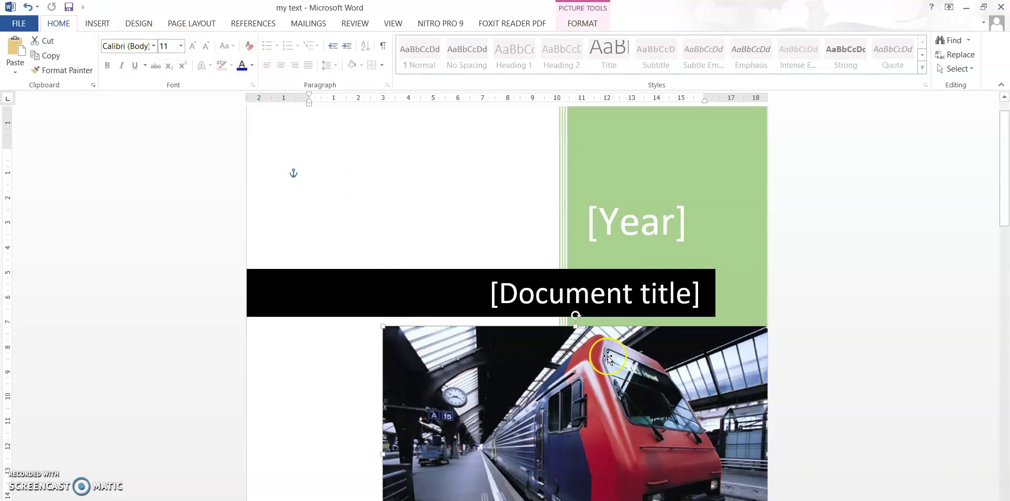
left_click(584, 23)
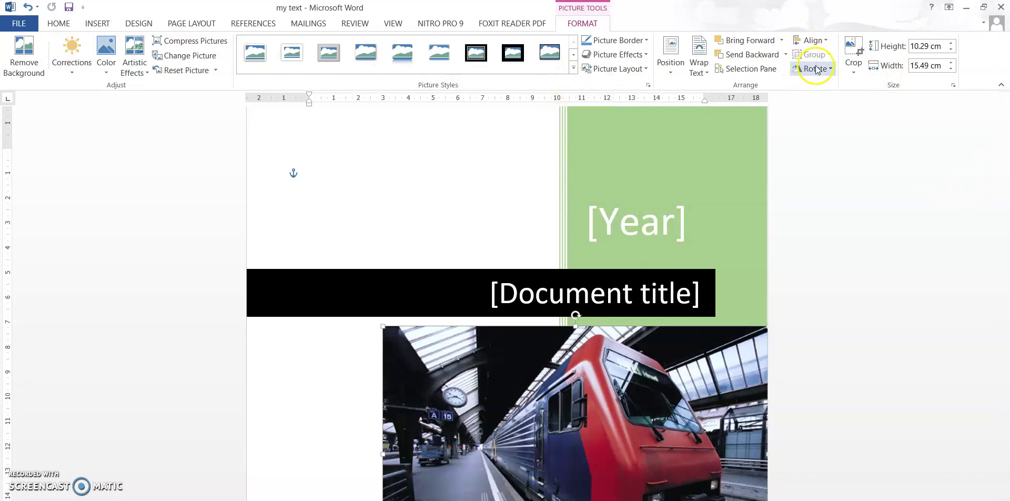
Select the cover page's year placeholder and review the home, insert and drawing format tools available for it
left_click(66, 30)
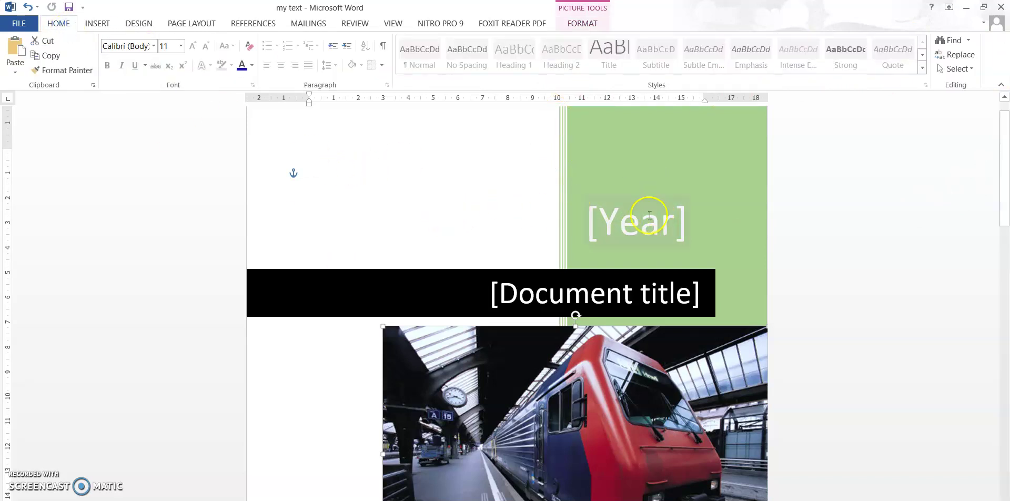
left_click_drag(1003, 148, 1003, 166)
left_click(699, 165)
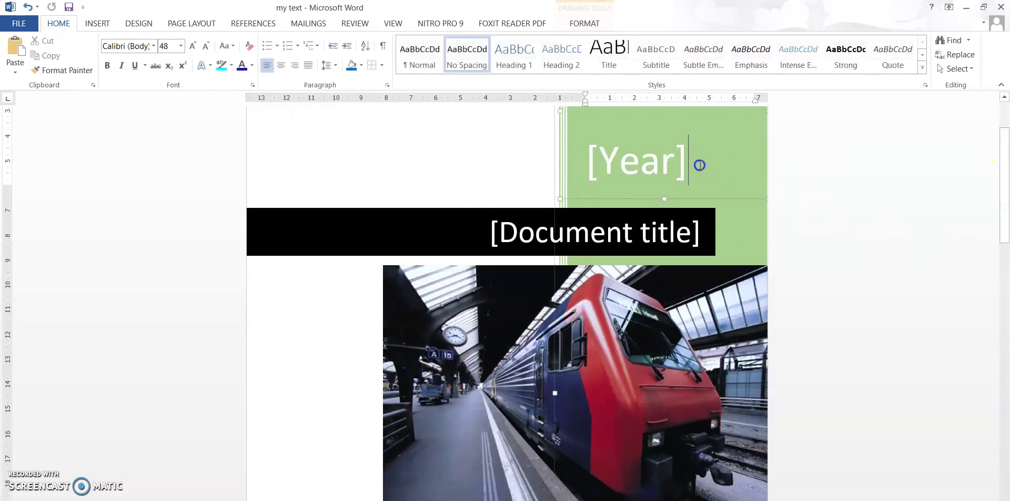
left_click(97, 23)
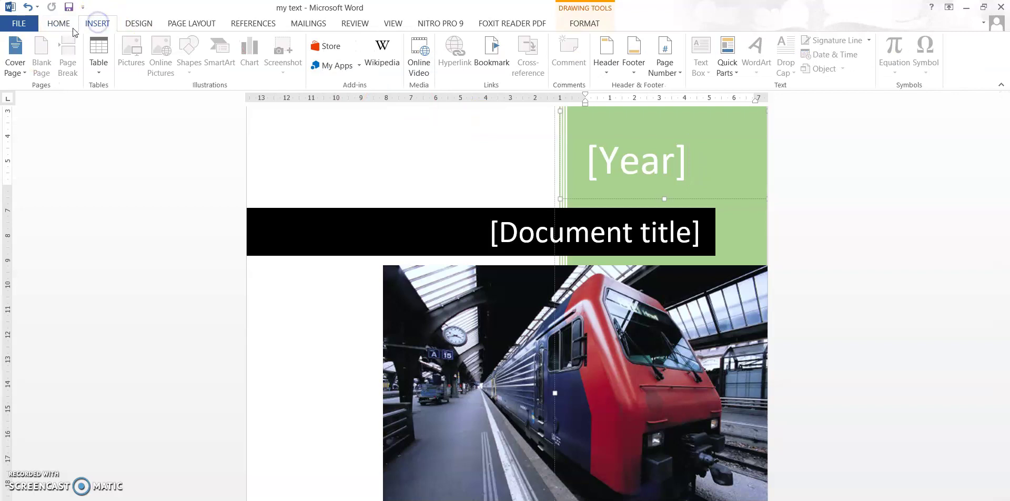
left_click(22, 65)
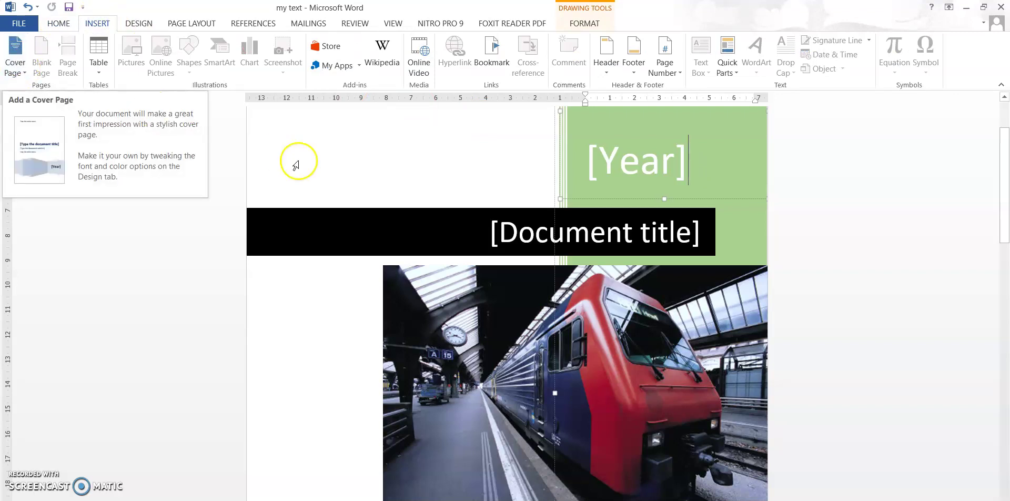
mouse_move(1003, 198)
left_mouse_down()
mouse_move(1003, 210)
mouse_move(1003, 189)
left_mouse_up()
left_click(644, 198)
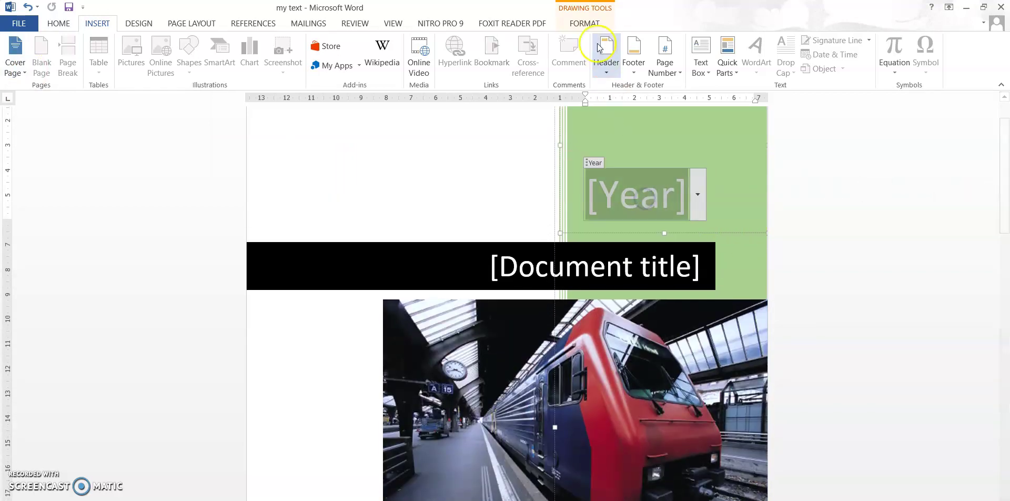
left_click(584, 23)
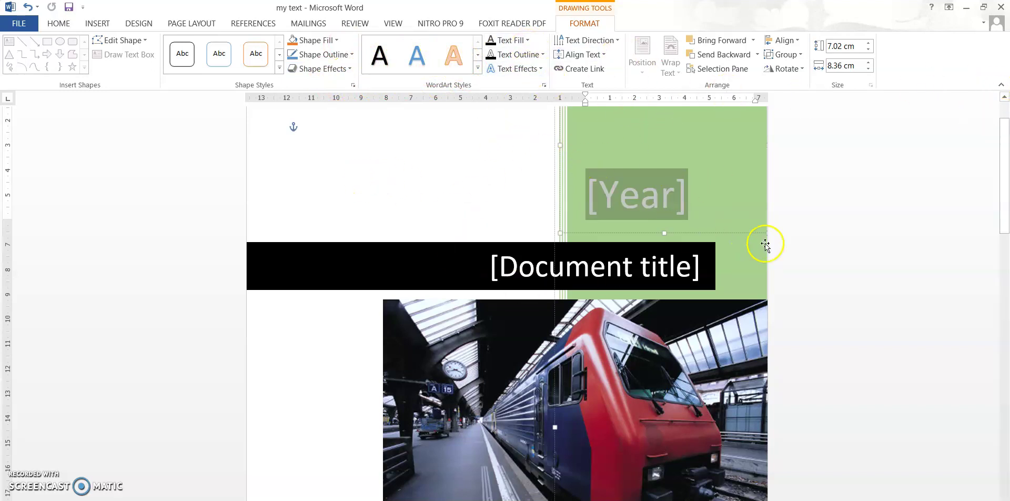
Insert a page break after the first sample paragraph and check the text moved to the following page
left_click_drag(1003, 197, 996, 385)
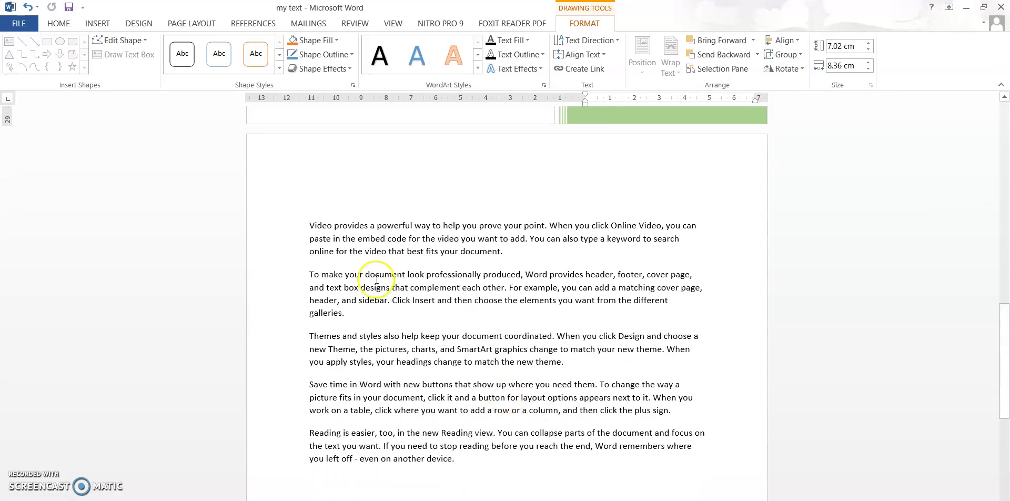
left_click_drag(1001, 309, 1001, 319)
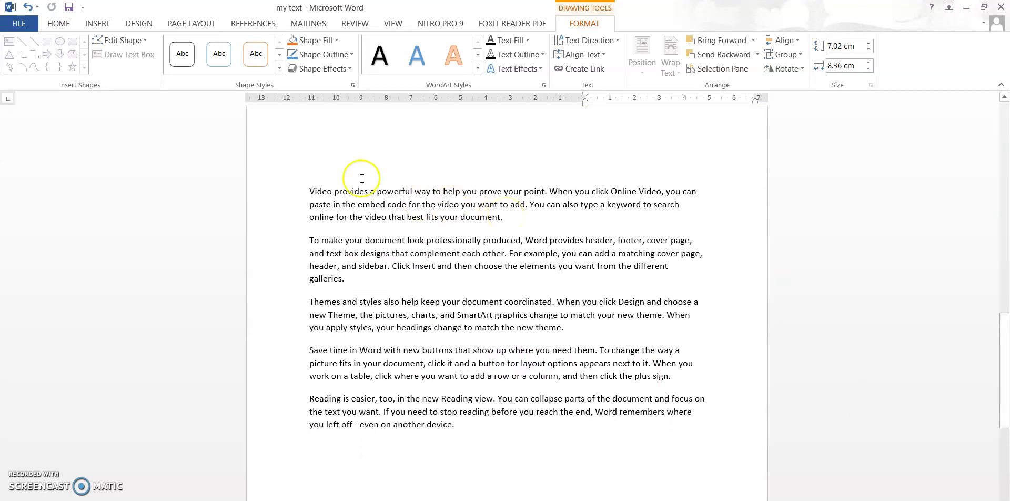
left_click_drag(302, 187, 502, 217)
left_click(507, 218)
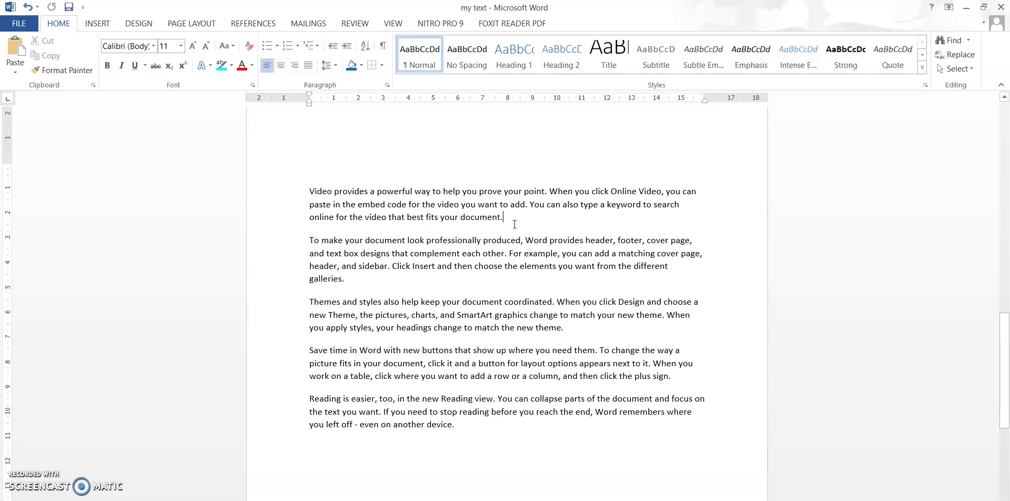
left_click(97, 24)
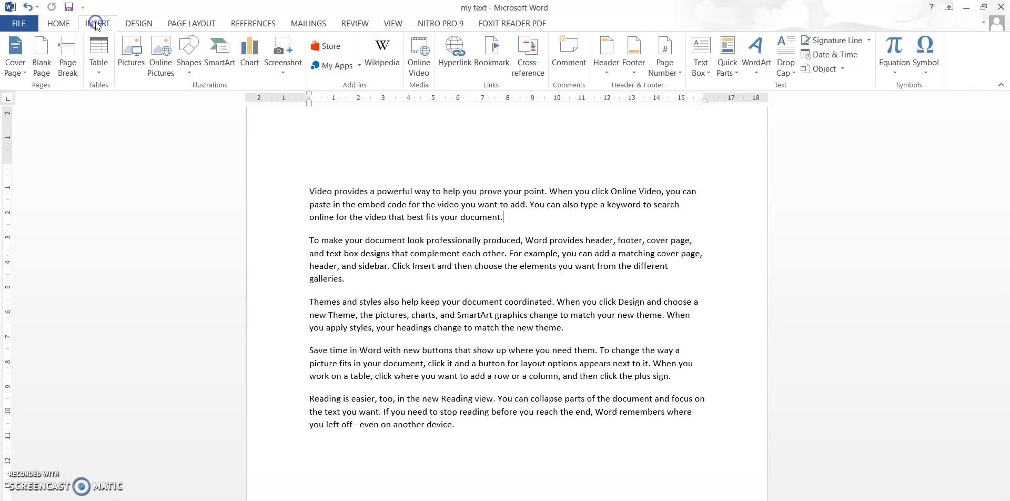
left_click(48, 59)
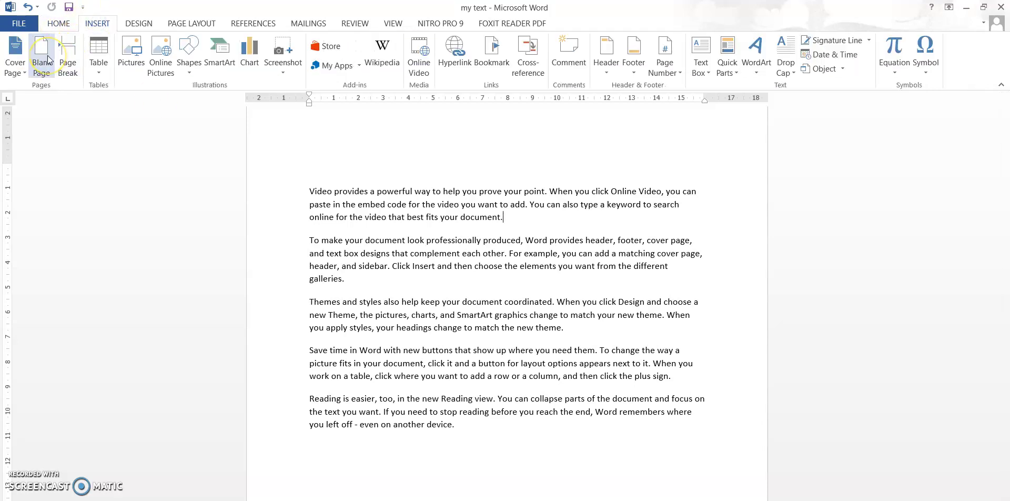
left_click(75, 58)
left_click_drag(1002, 338, 1004, 399)
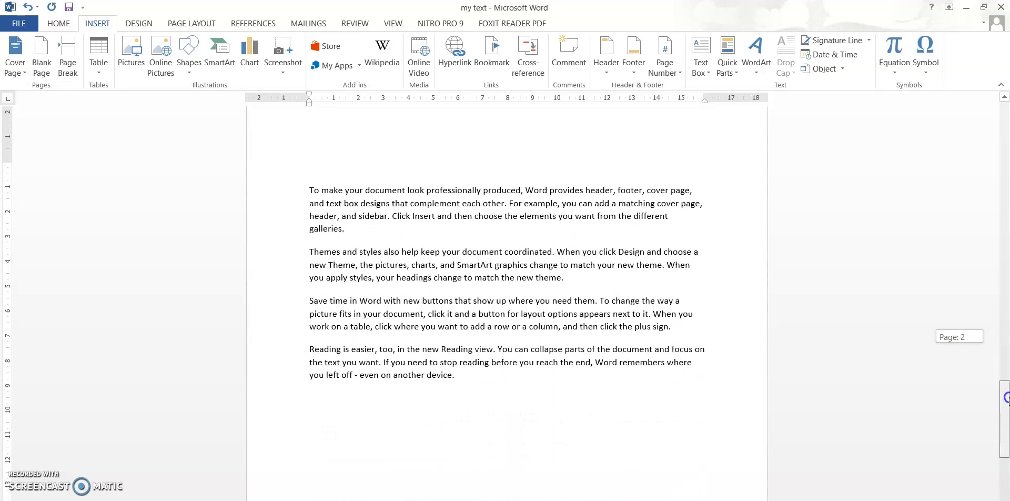
left_click_drag(1004, 397, 1004, 420)
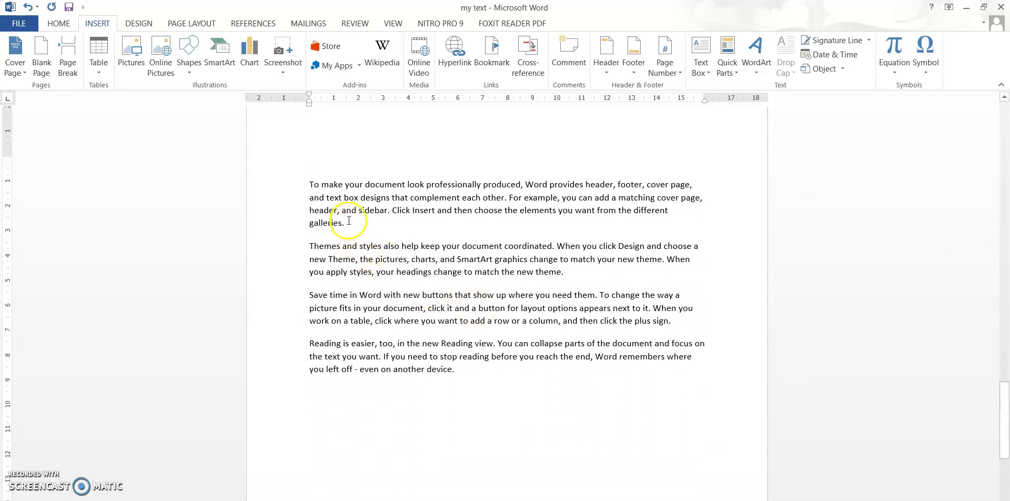
Insert another page break after the second sample paragraph, look over the split pages, and undo both page breaks
left_click(68, 49)
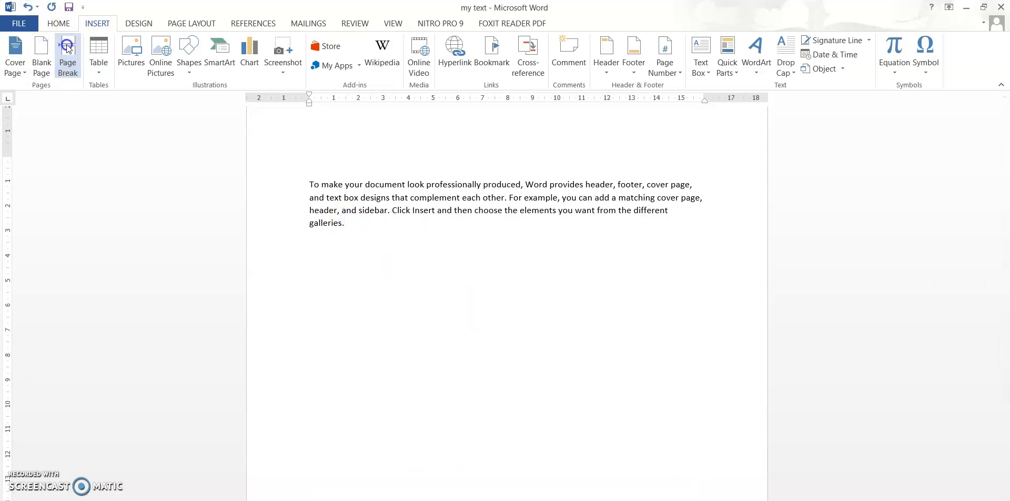
scroll(441, 229, "down", 8)
left_click_drag(1006, 376, 1006, 226)
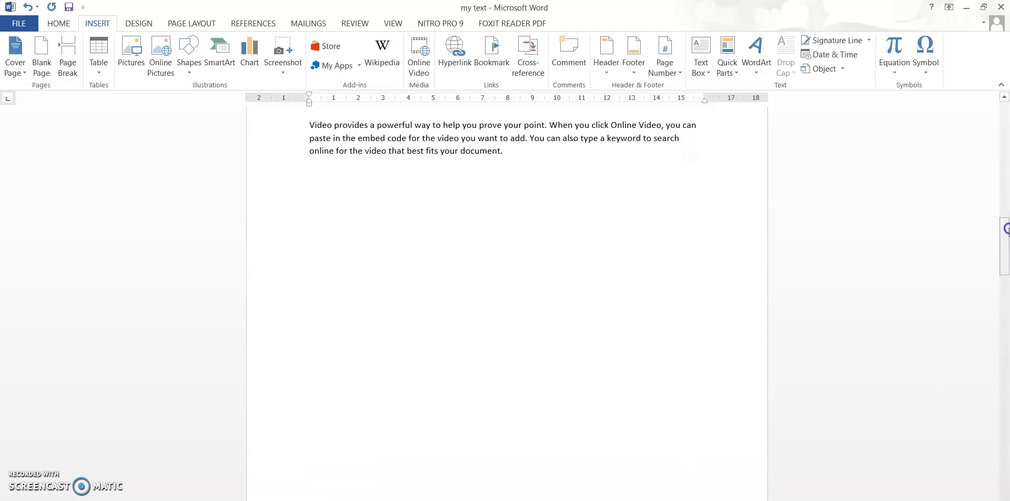
left_click(27, 7)
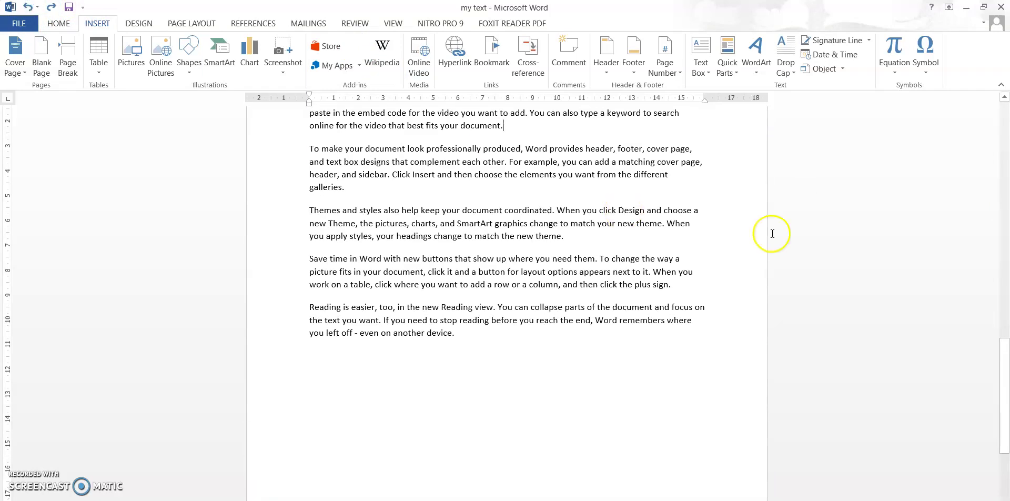
Insert a blank page after the first sample paragraph and look through the document back to the cover page
left_click_drag(1005, 352, 1006, 321)
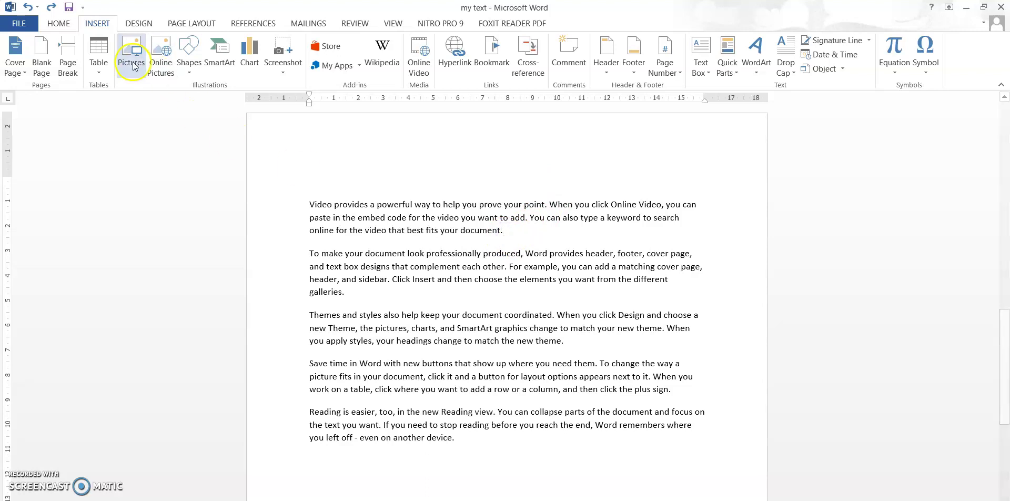
left_click(45, 64)
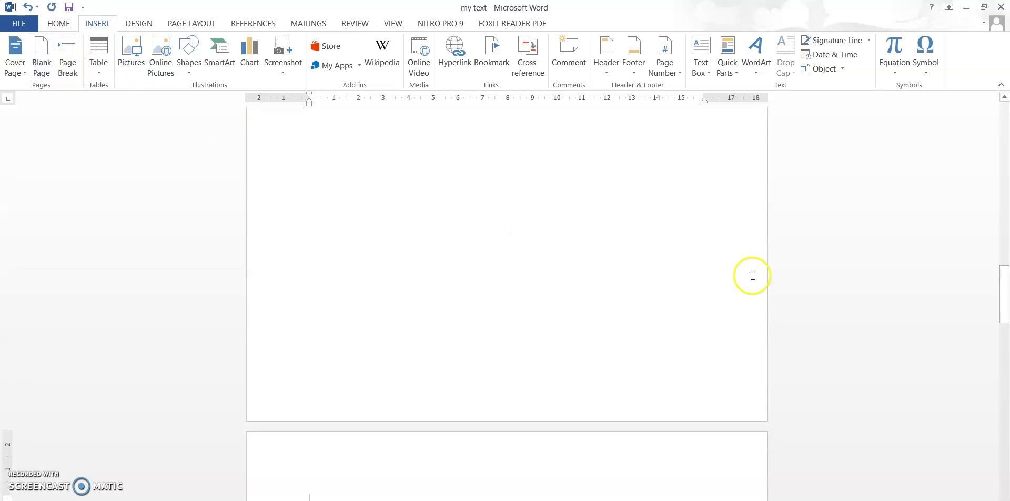
left_click_drag(1006, 297, 1004, 339)
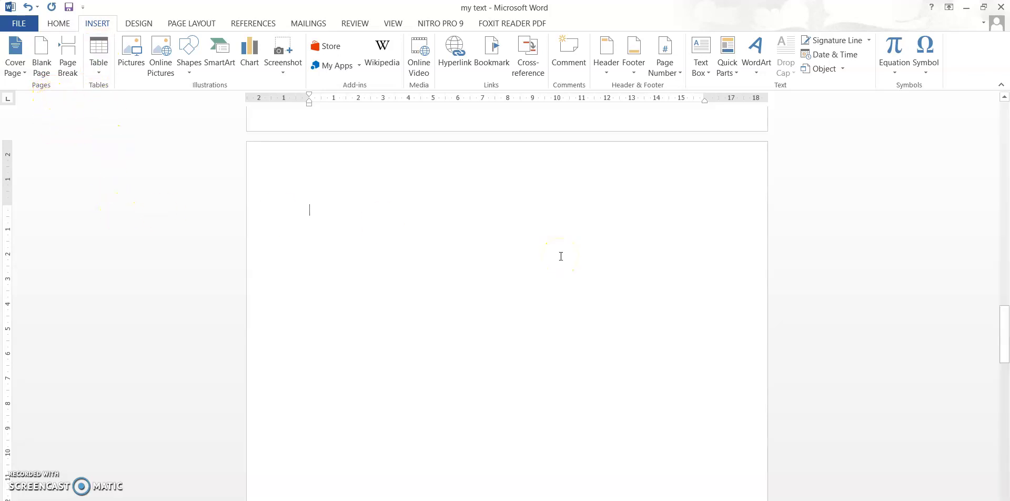
left_click_drag(1005, 322, 1005, 85)
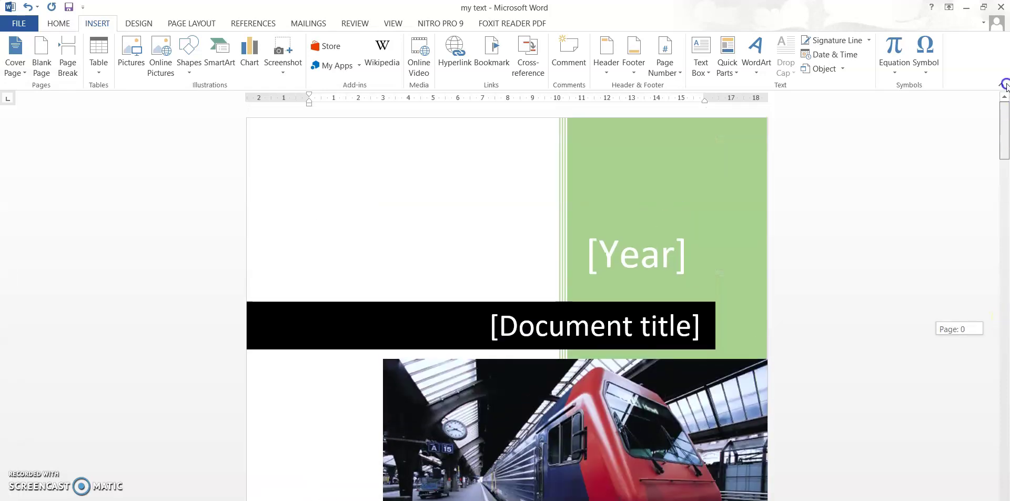